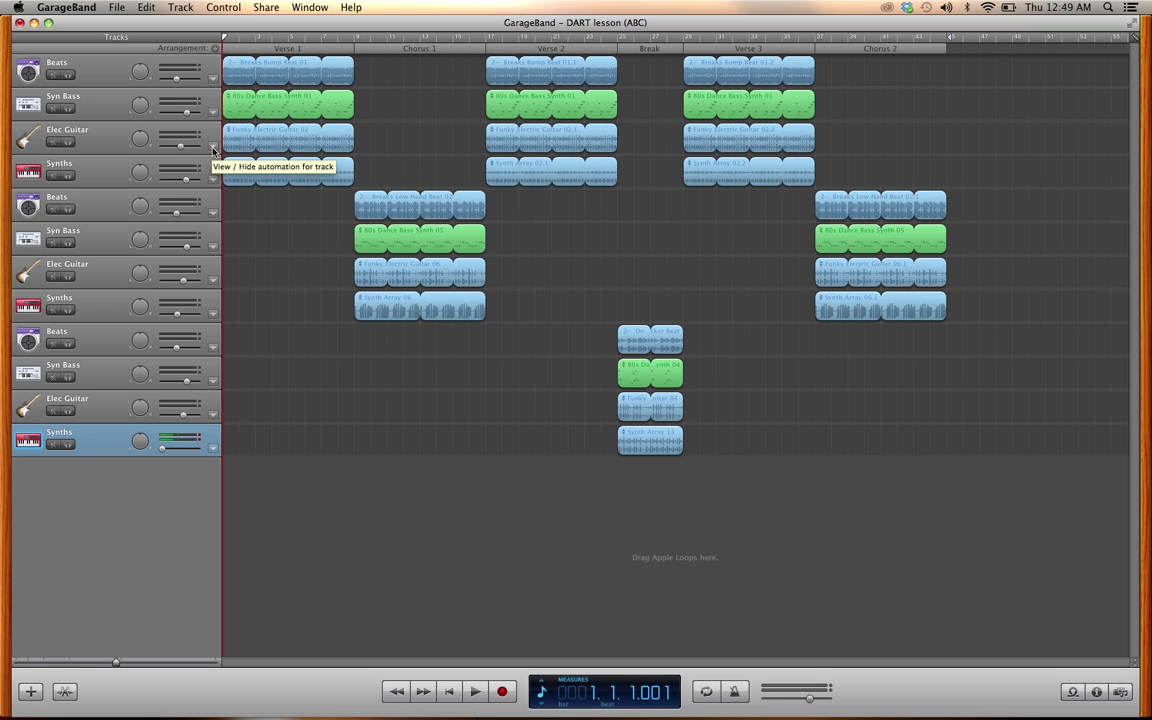
- Enable Track Volume automation on the topmost Elec Guitar track and shape a short fade-in at the start of Verse 1
left_click(212, 147)
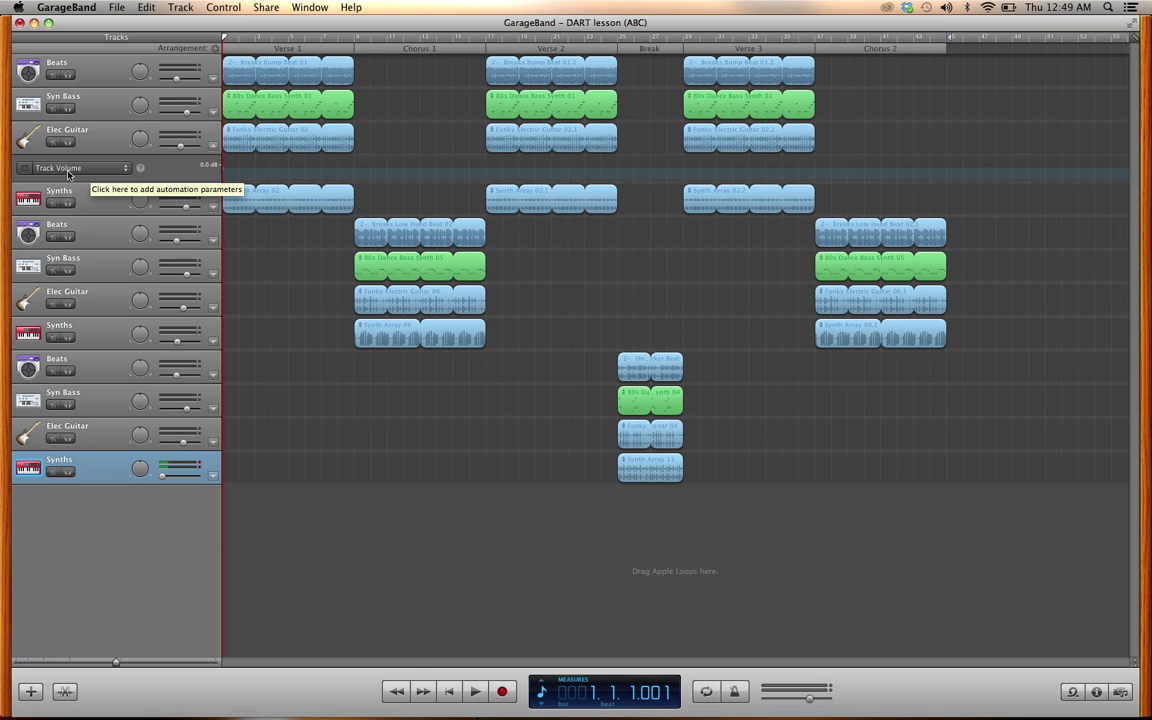
left_click(24, 169)
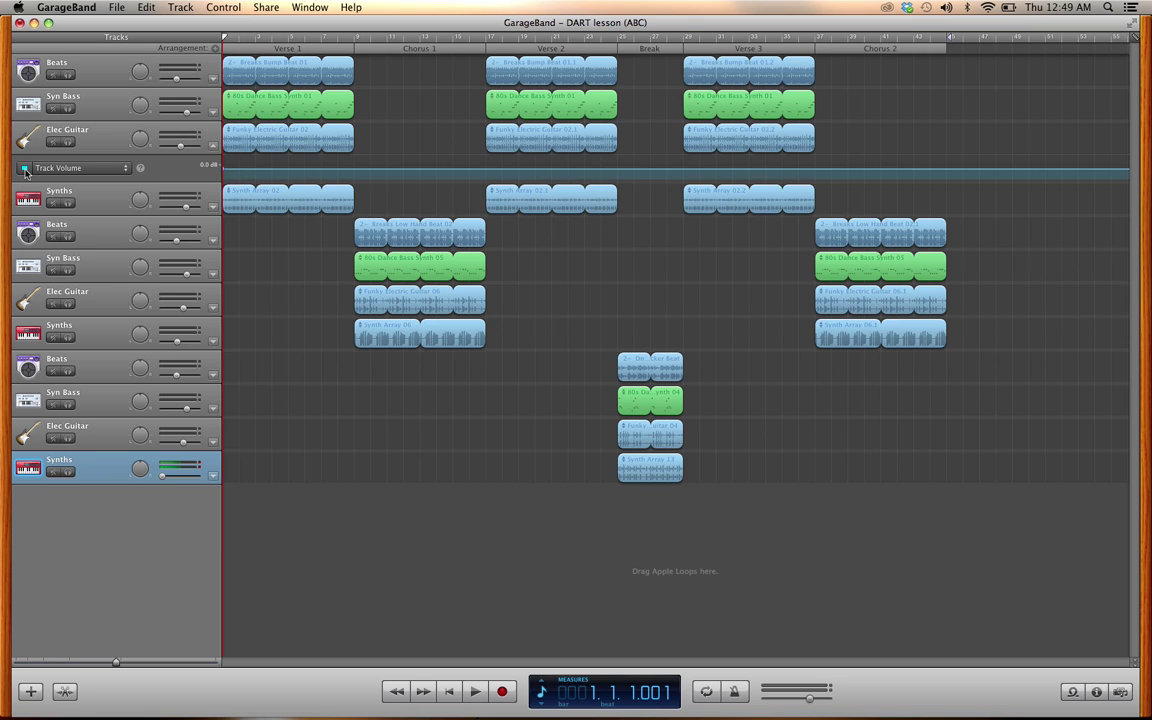
left_click(230, 171)
left_click_drag(225, 171, 226, 181)
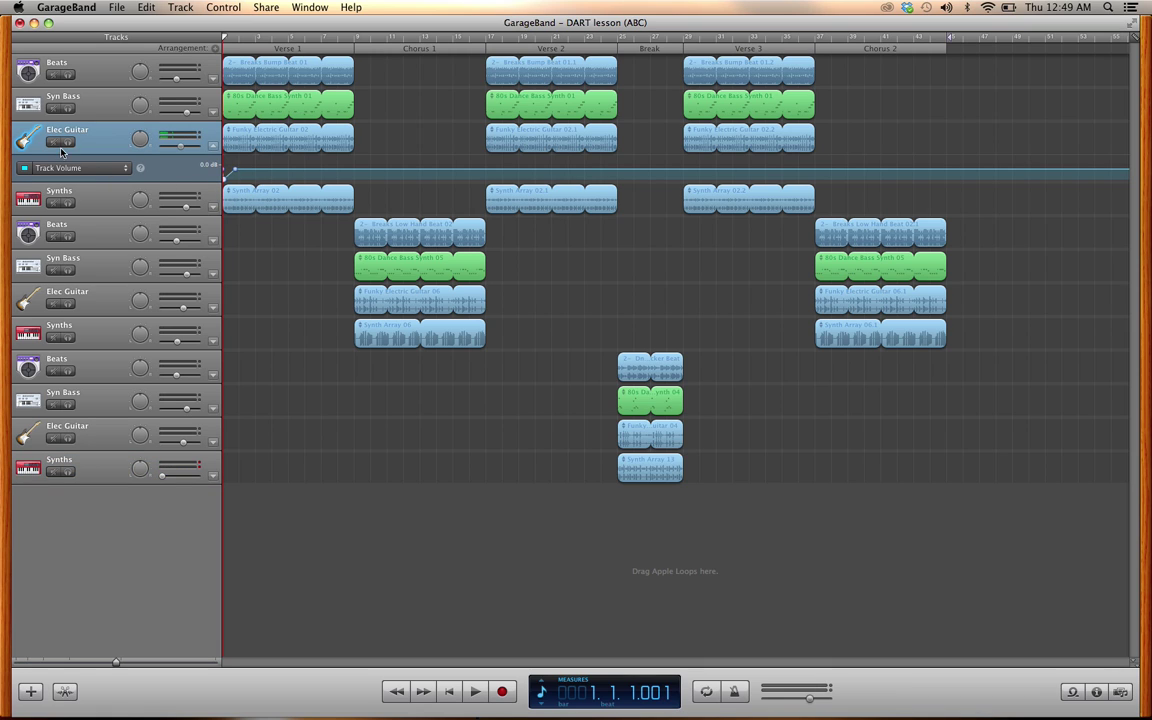
- Solo the topmost Elec Guitar track and play its opening to check the fade-in
key("s")
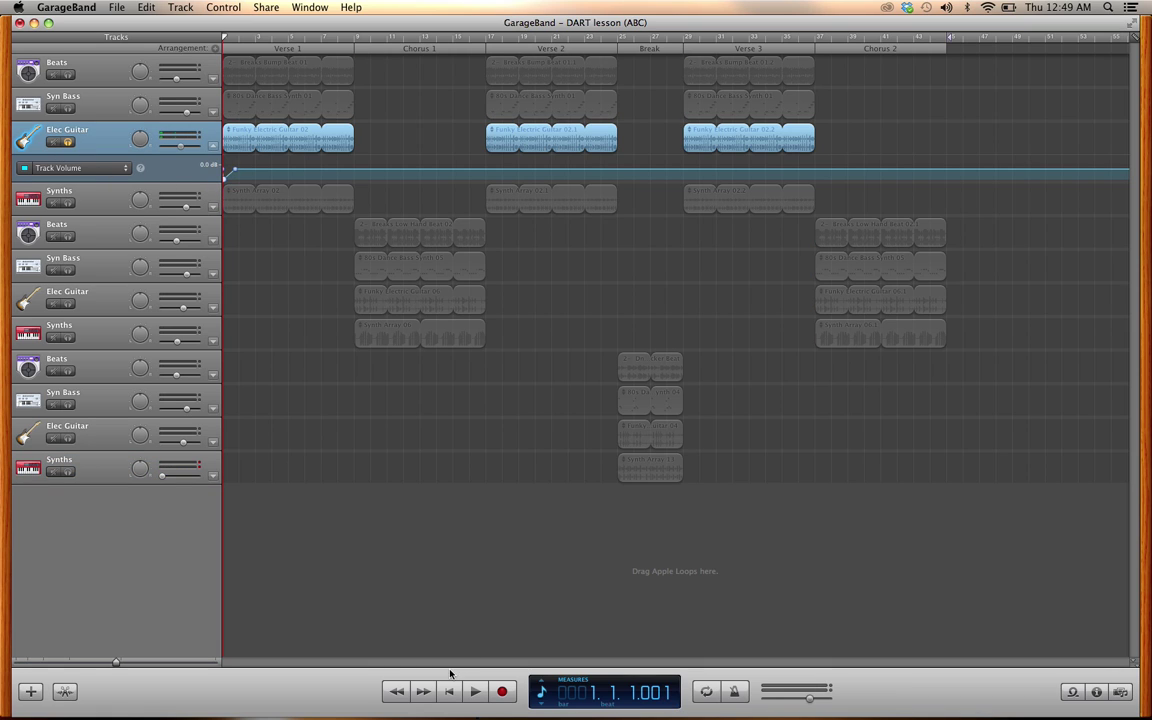
key("space")
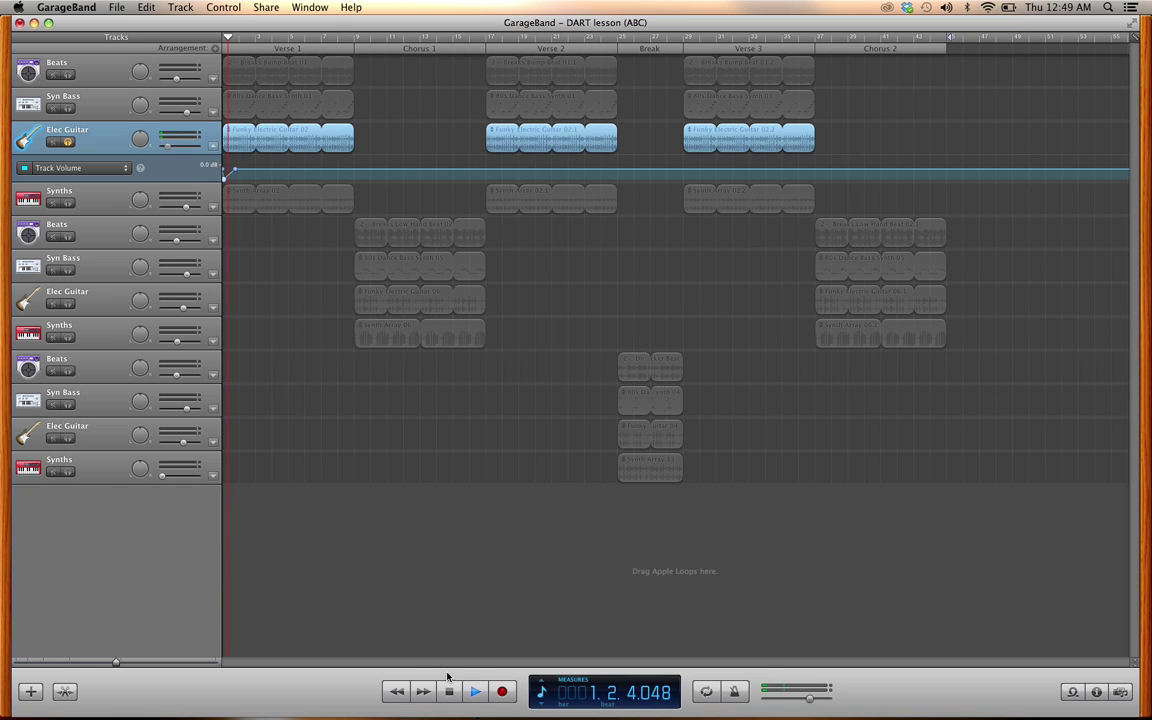
key("space")
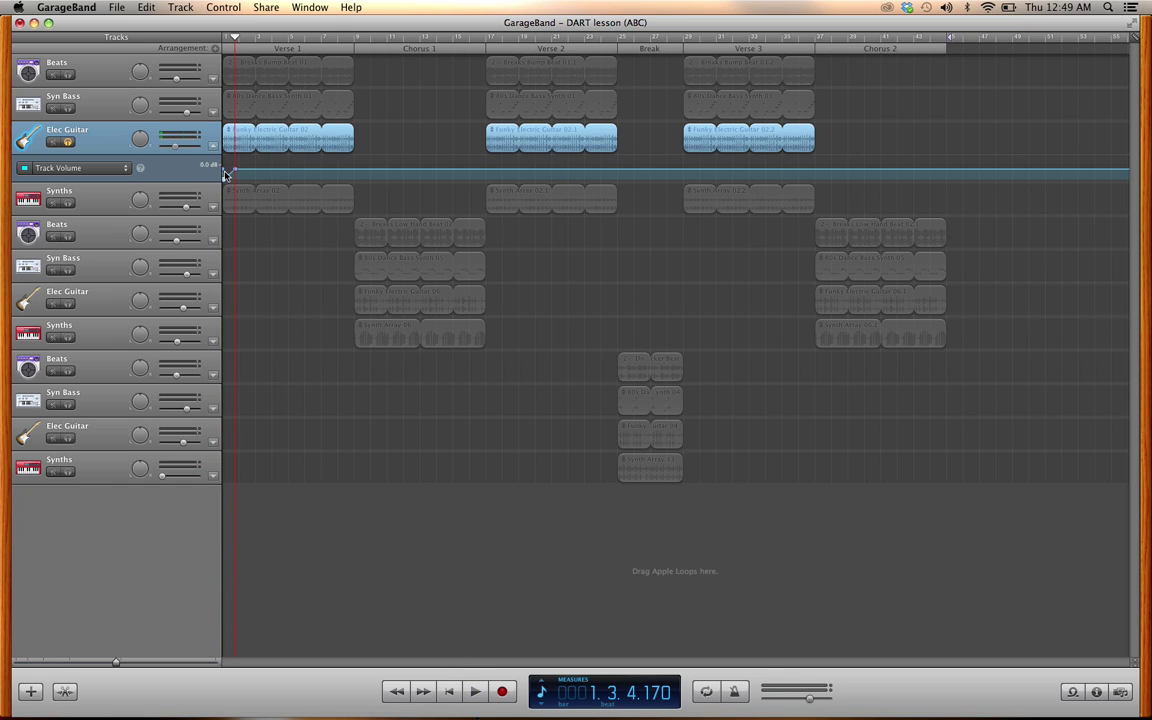
- Lower the first volume point of the guitar's fade-in and play the song again from the beginning
left_click_drag(226, 174, 226, 180)
left_click(450, 700)
key("space")
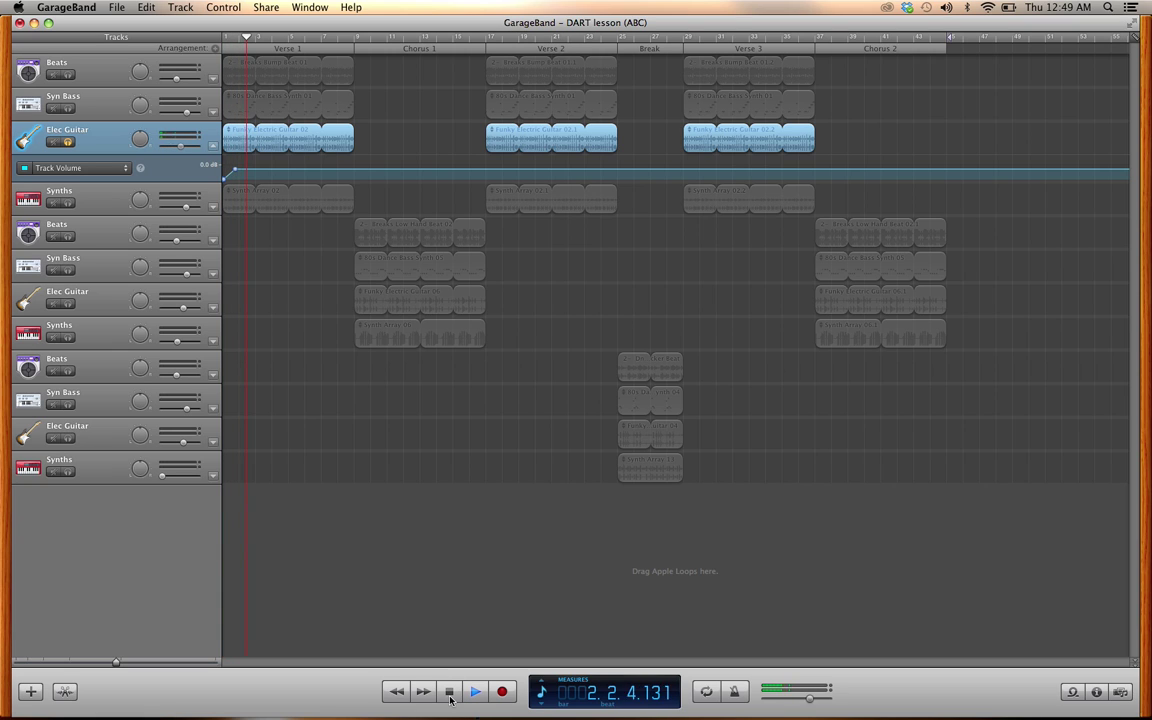
left_click(450, 700)
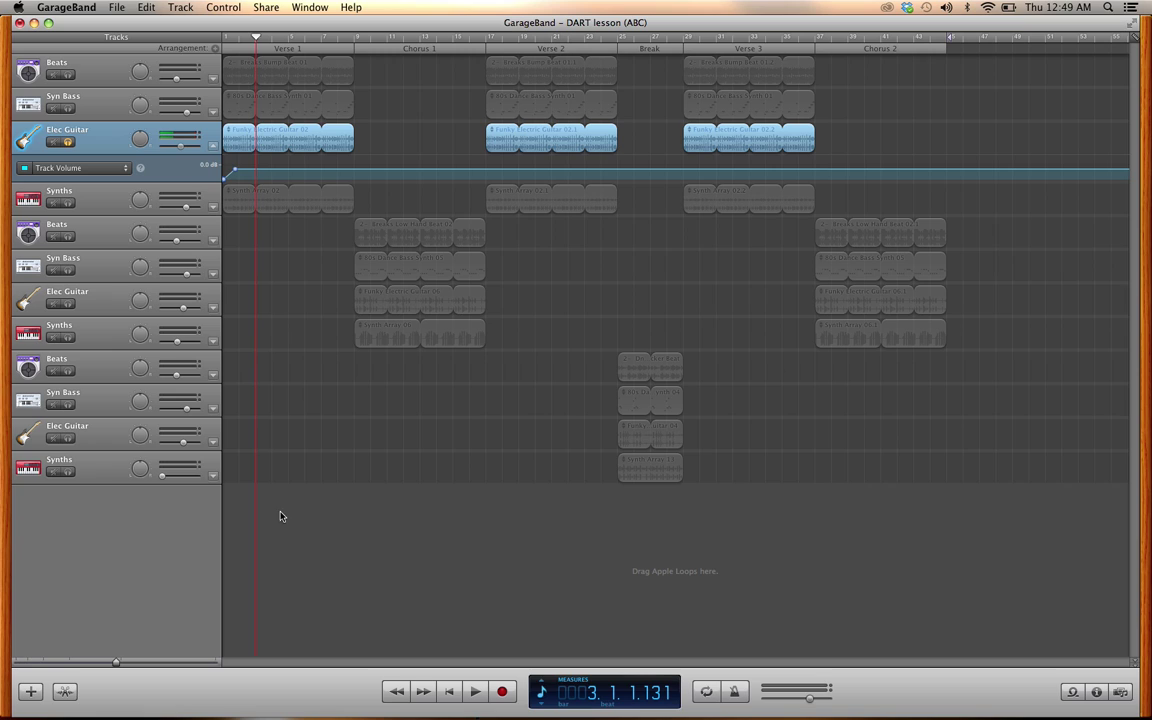
- Examine the Visual EQ and Echo & Reverb automation parameters that can be added to the guitar track, leaving none selected
left_click(104, 172)
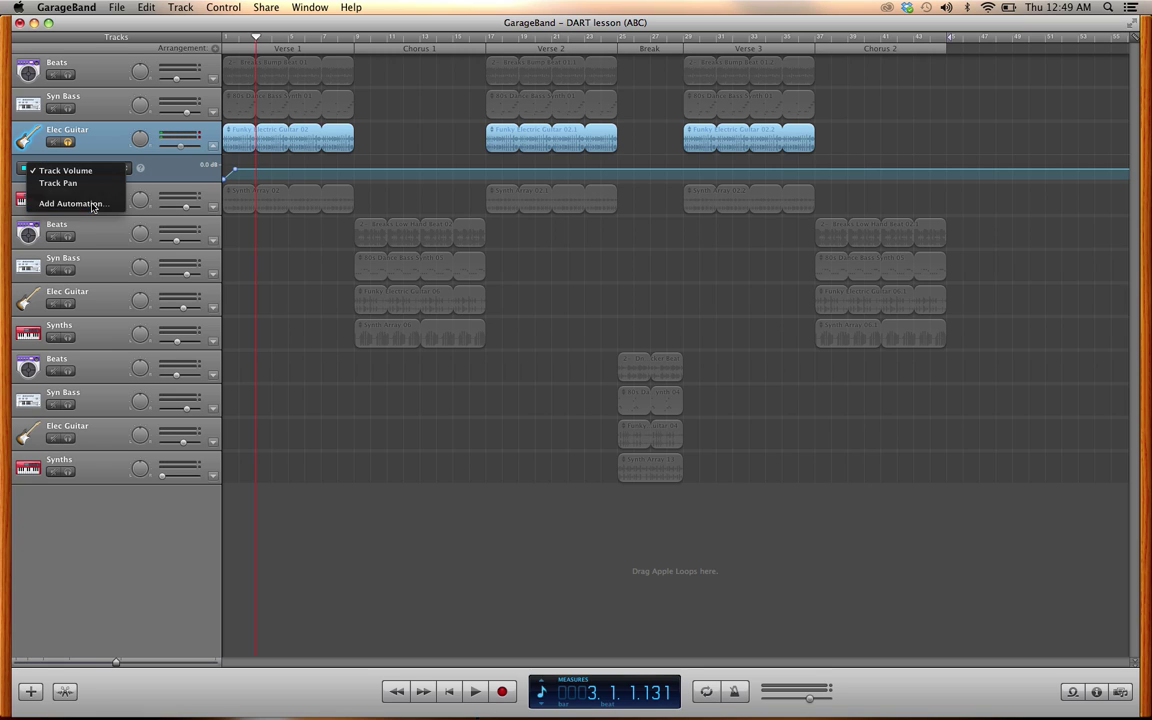
left_click(91, 206)
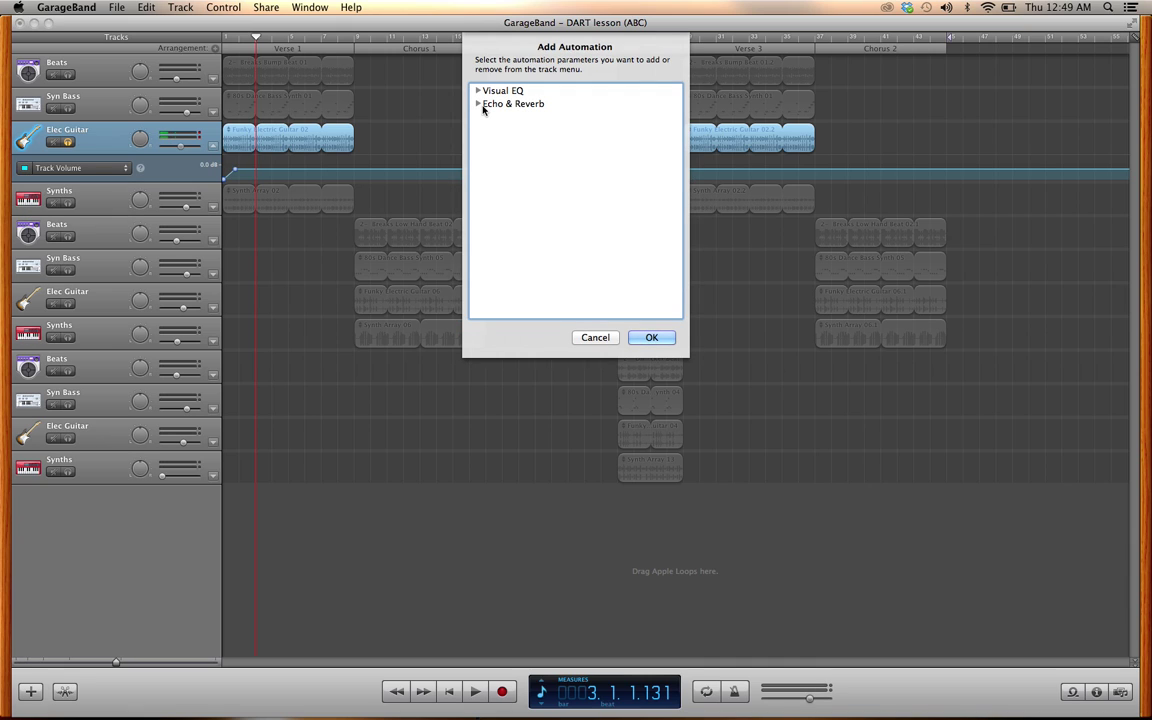
left_click(478, 105)
left_click(478, 105)
left_click(478, 91)
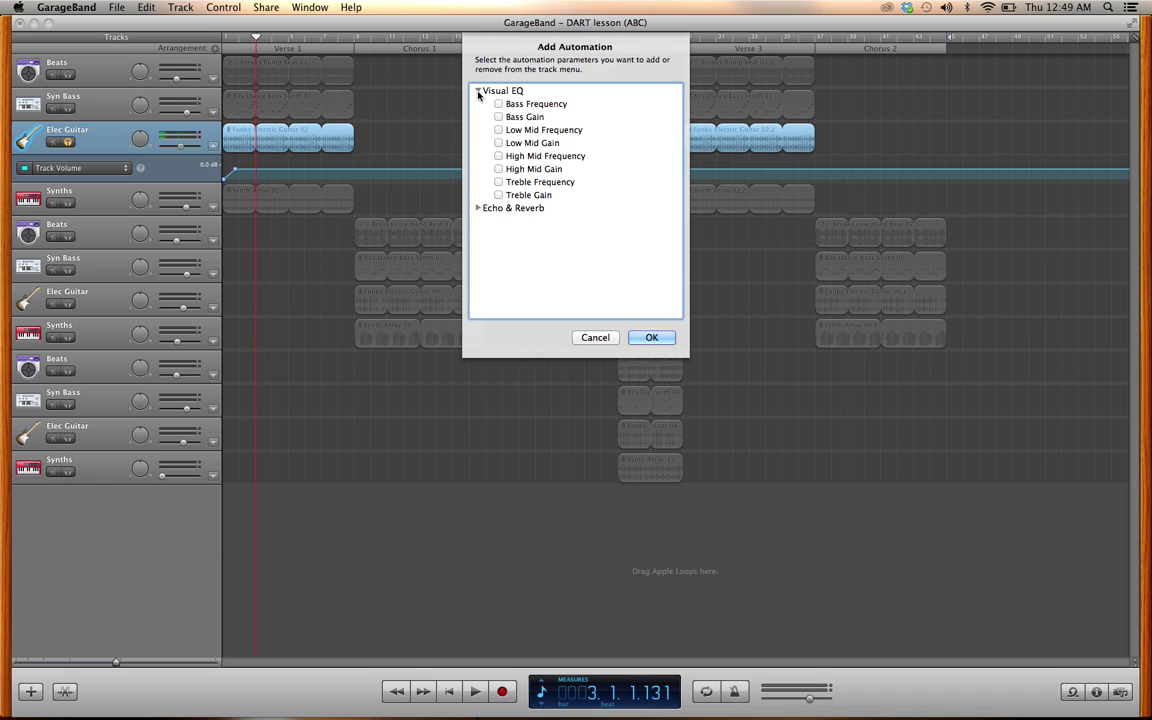
left_click(478, 91)
left_click(594, 337)
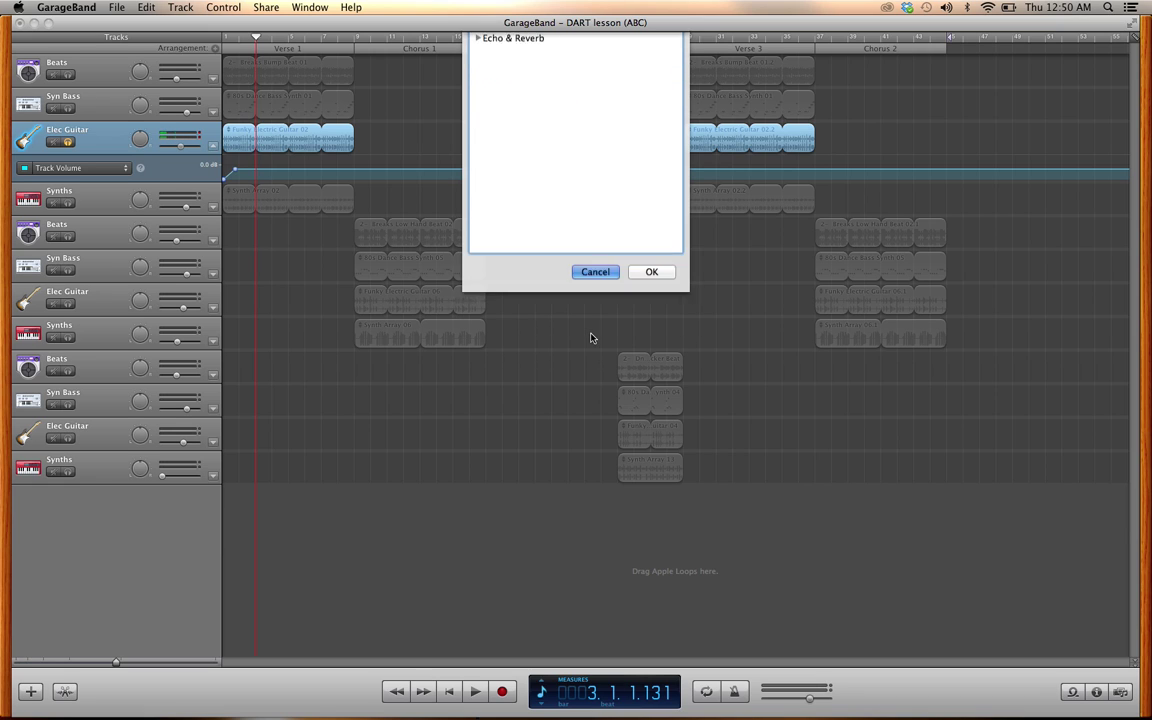
- Switch the guitar's automation to Track Pan and draw a full-width zigzag across Verse 1, changing sides every two measures and ending at +63
left_click(85, 175)
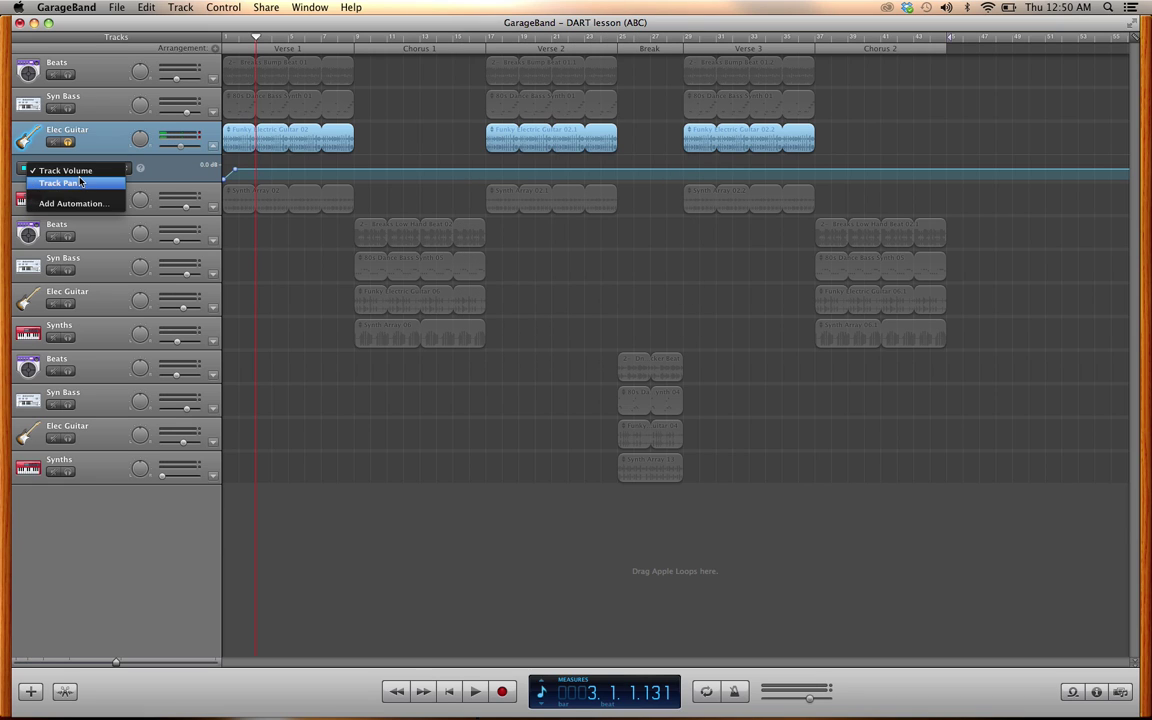
left_click(82, 183)
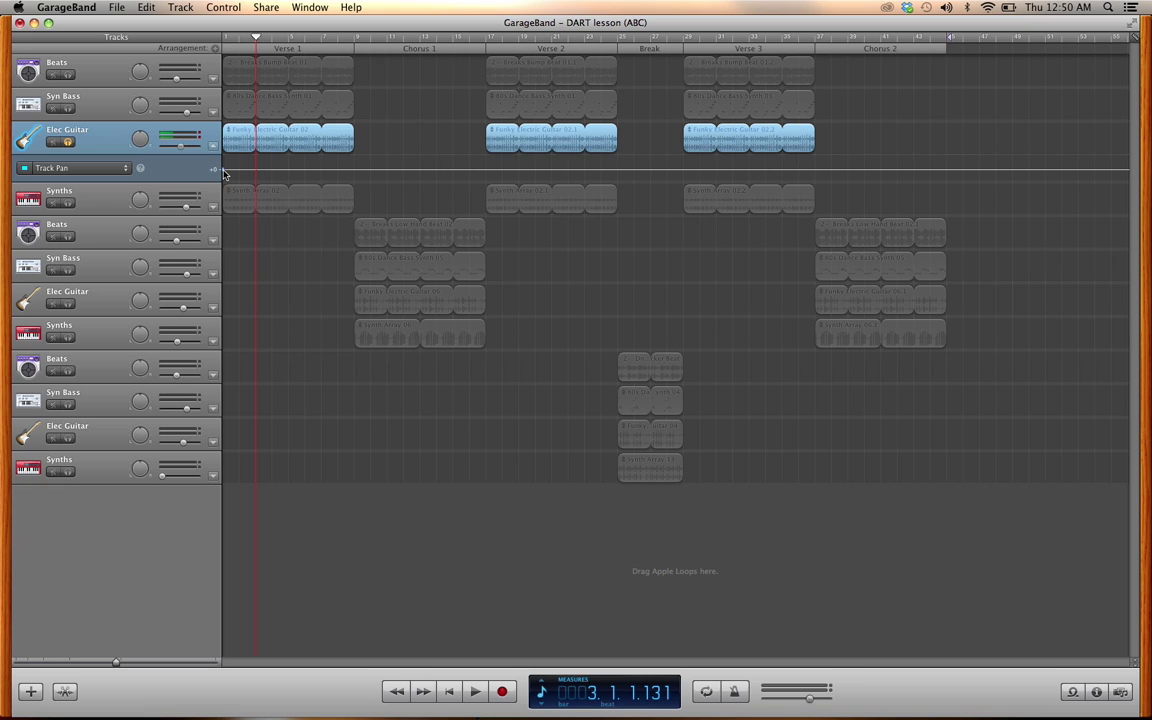
left_click_drag(223, 172, 223, 175)
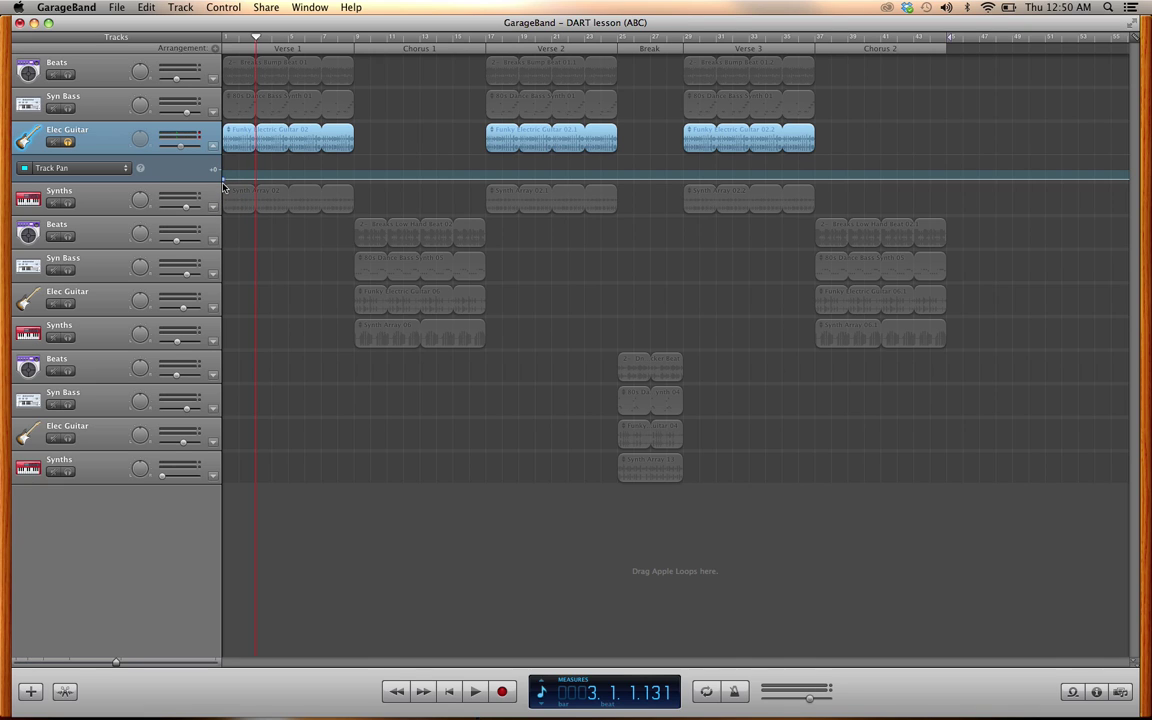
left_click(125, 662)
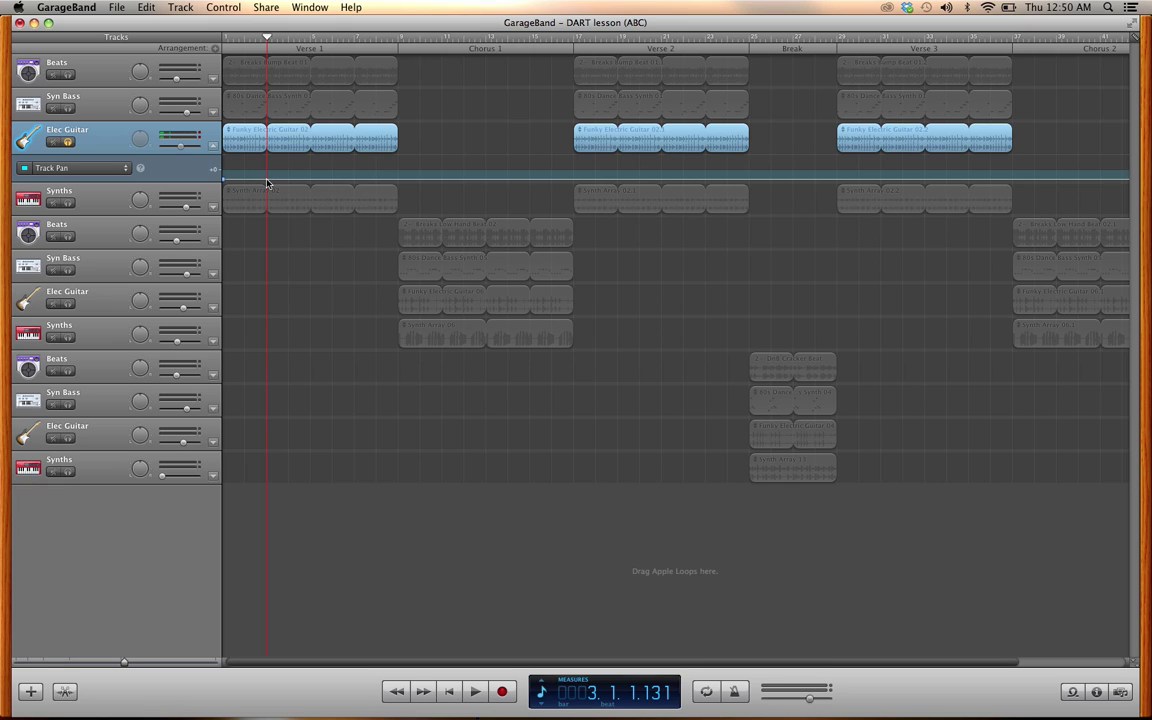
left_click_drag(267, 183, 399, 194)
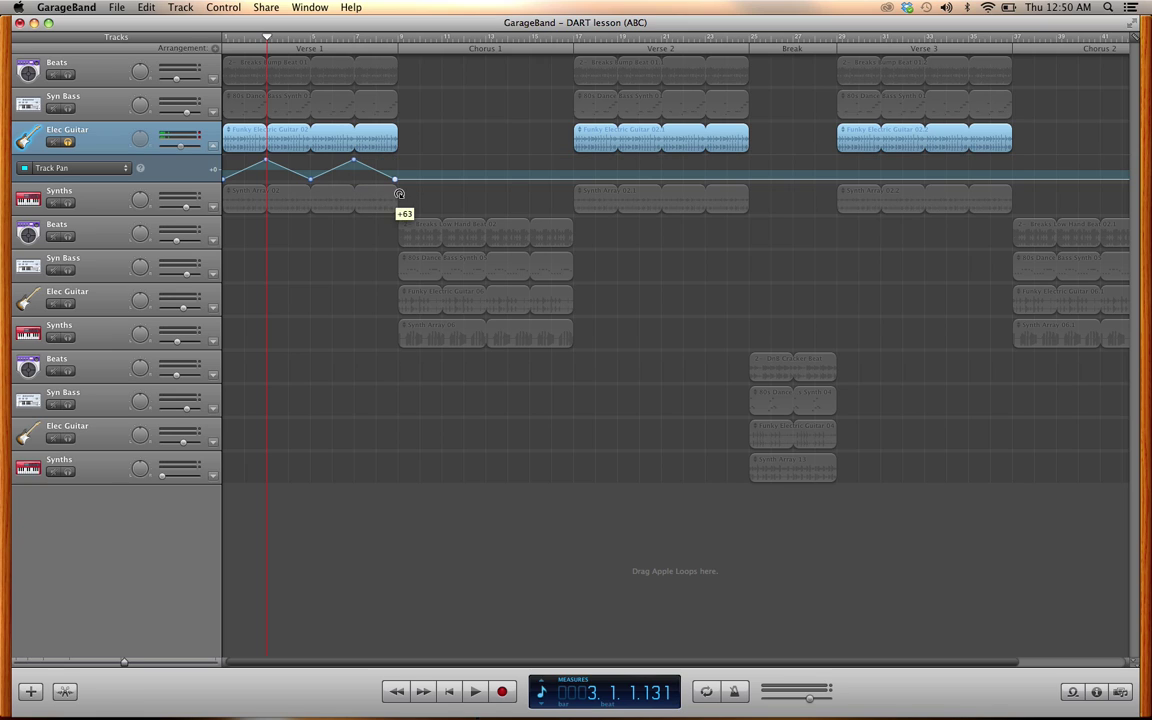
- Add the same side-to-side pan zigzag to the guitar over Verse 2 and Verse 3, with the last point at +63
left_click(575, 179)
left_click_drag(617, 182, 746, 179)
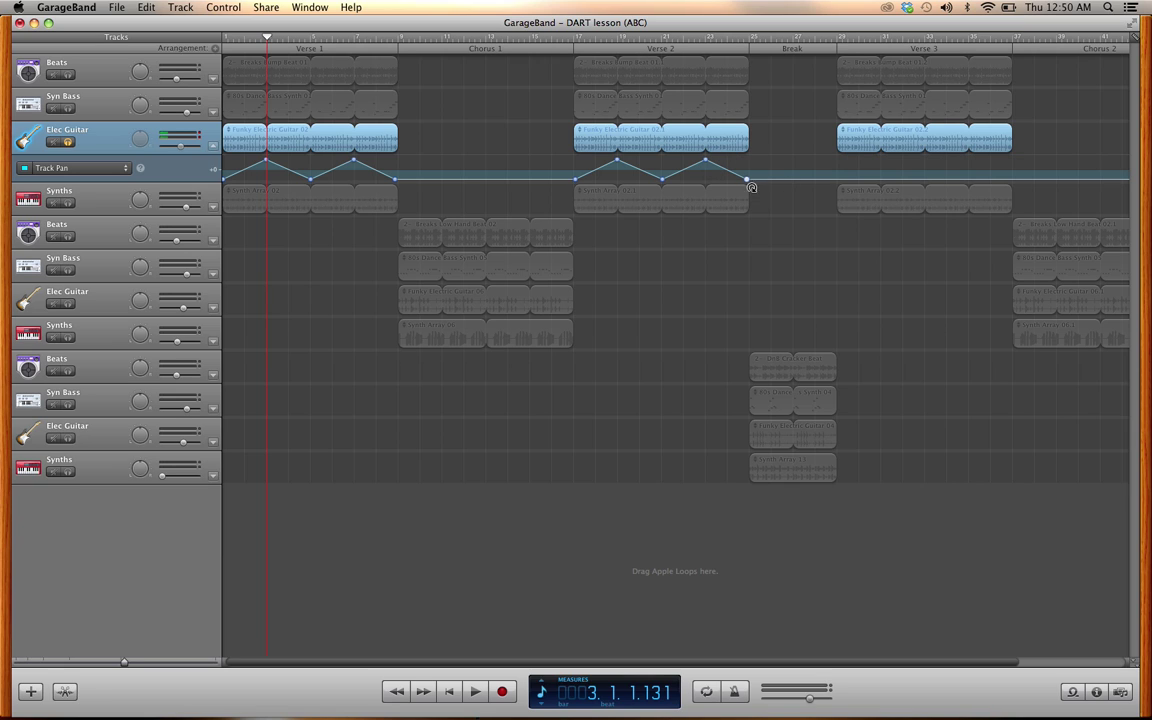
left_click(839, 180)
left_click_drag(880, 181, 1007, 180)
left_click(926, 160)
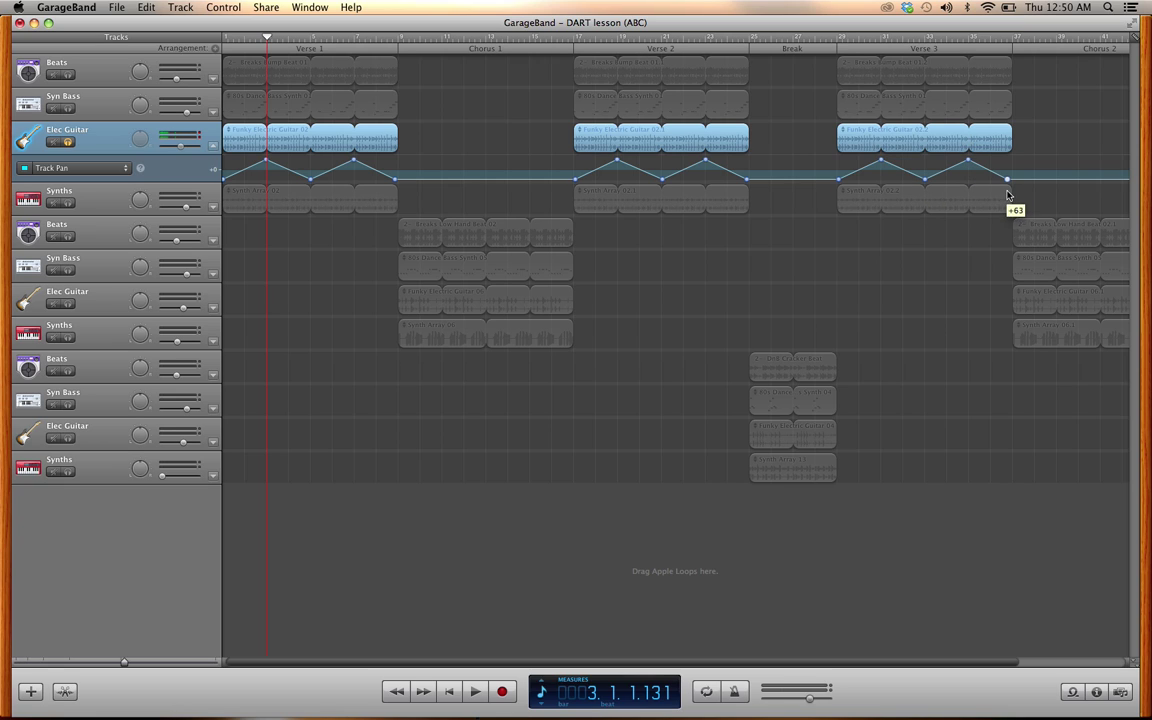
- Play the soloed guitar through Verse 1 from the beginning to hear the panning
left_click(452, 691)
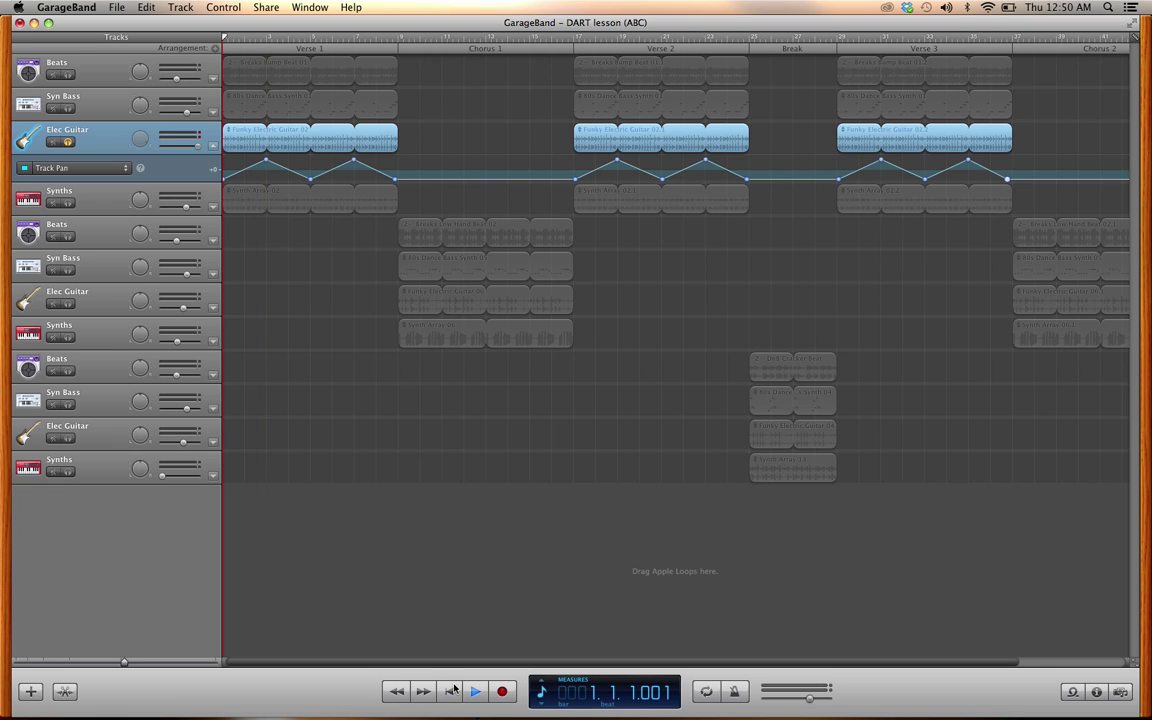
key("space")
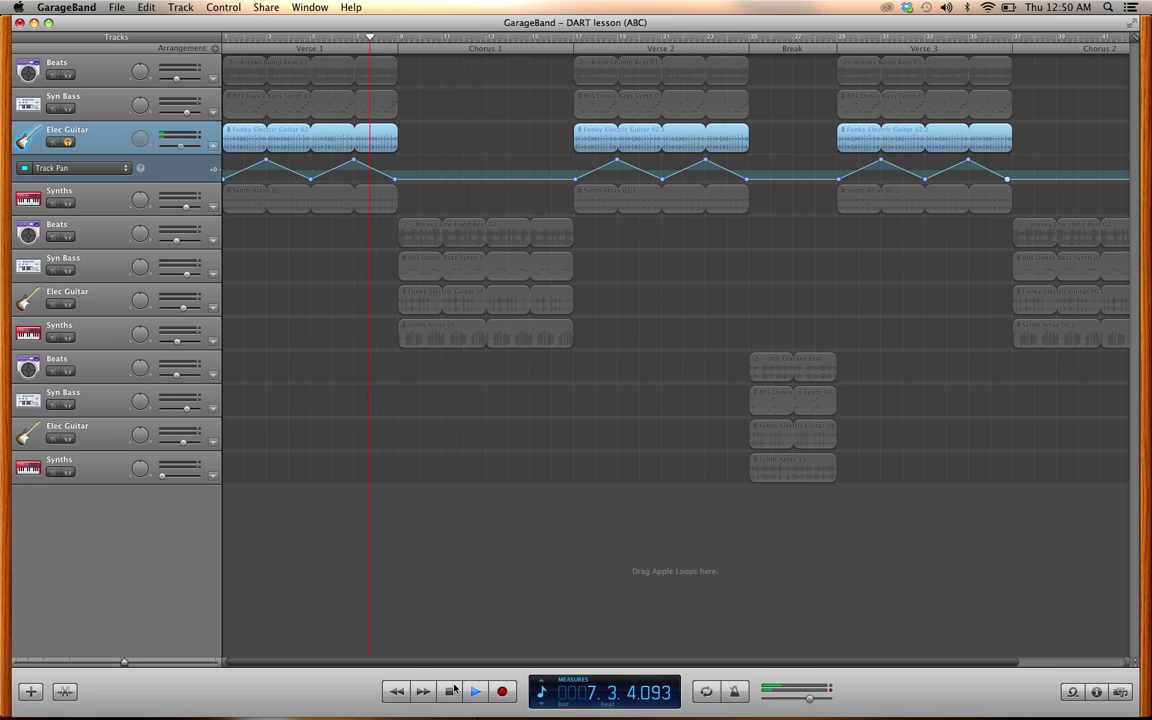
left_click(452, 691)
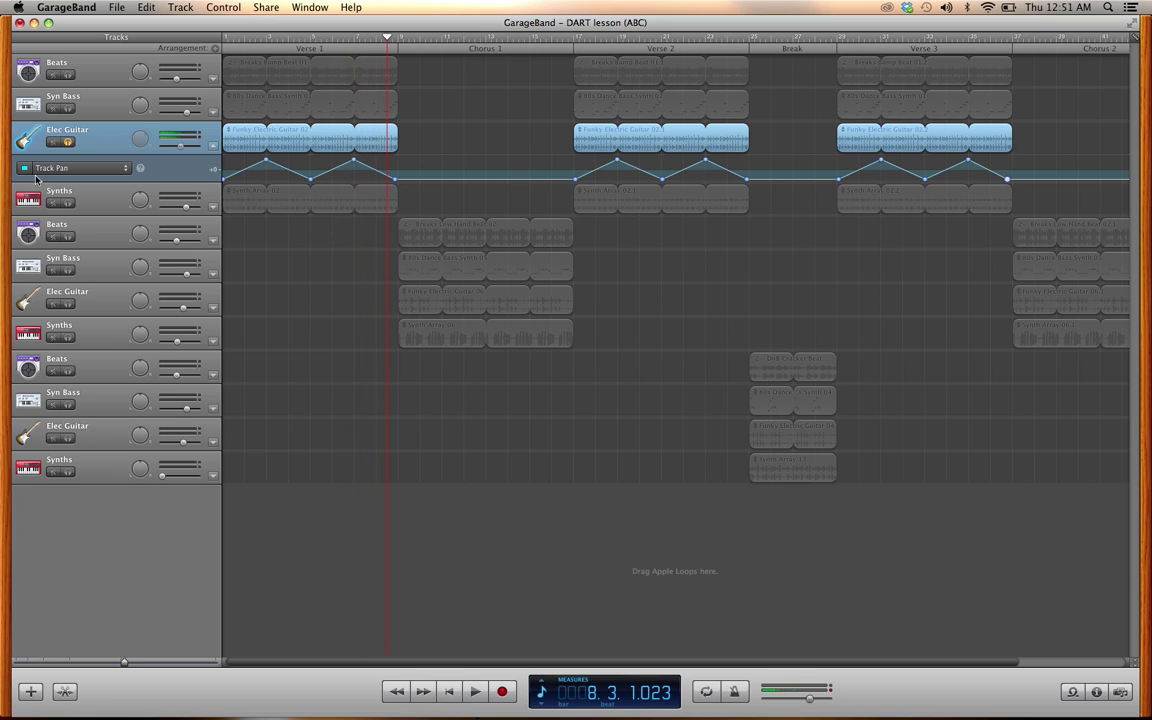
- Correct the guitar's Track Volume fade-in so its low point sits at the very start, and return the lane to Track Pan
left_click(48, 166)
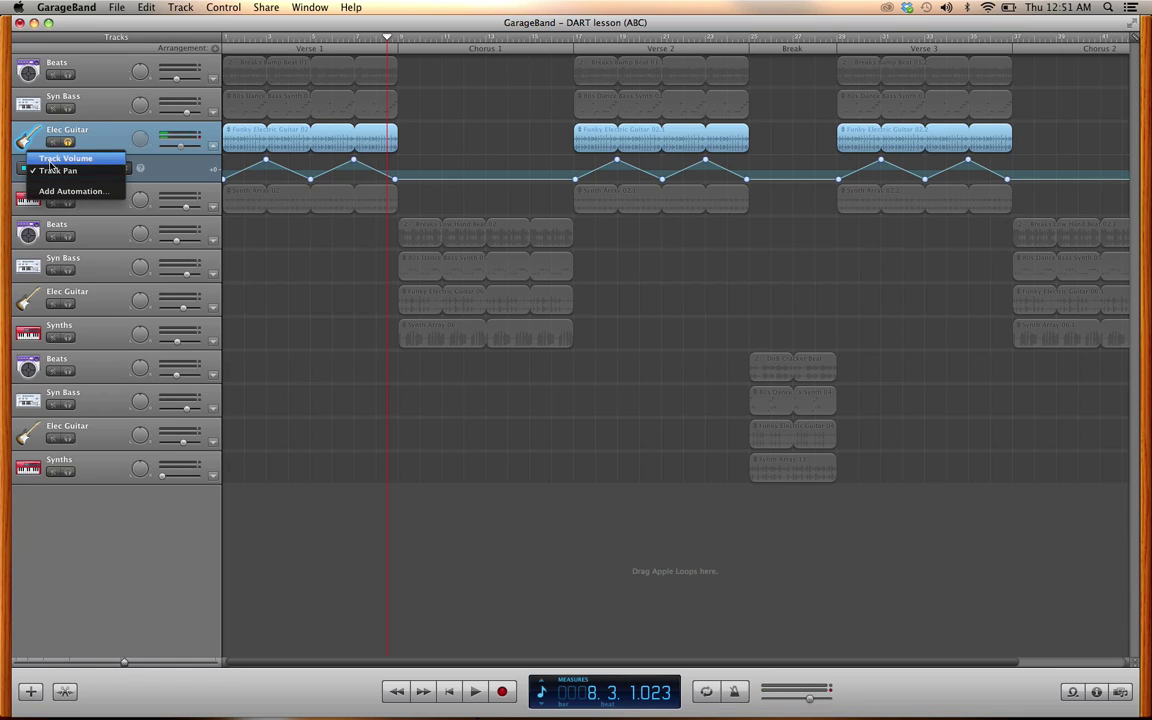
left_click(361, 416)
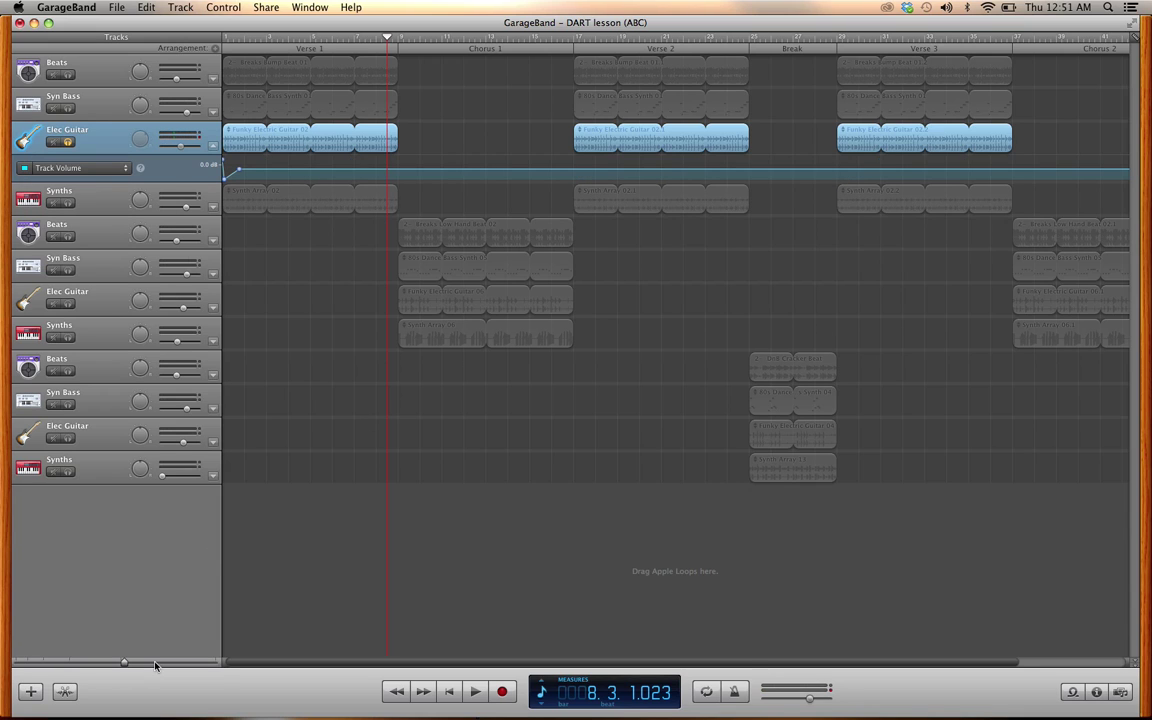
left_click(155, 663)
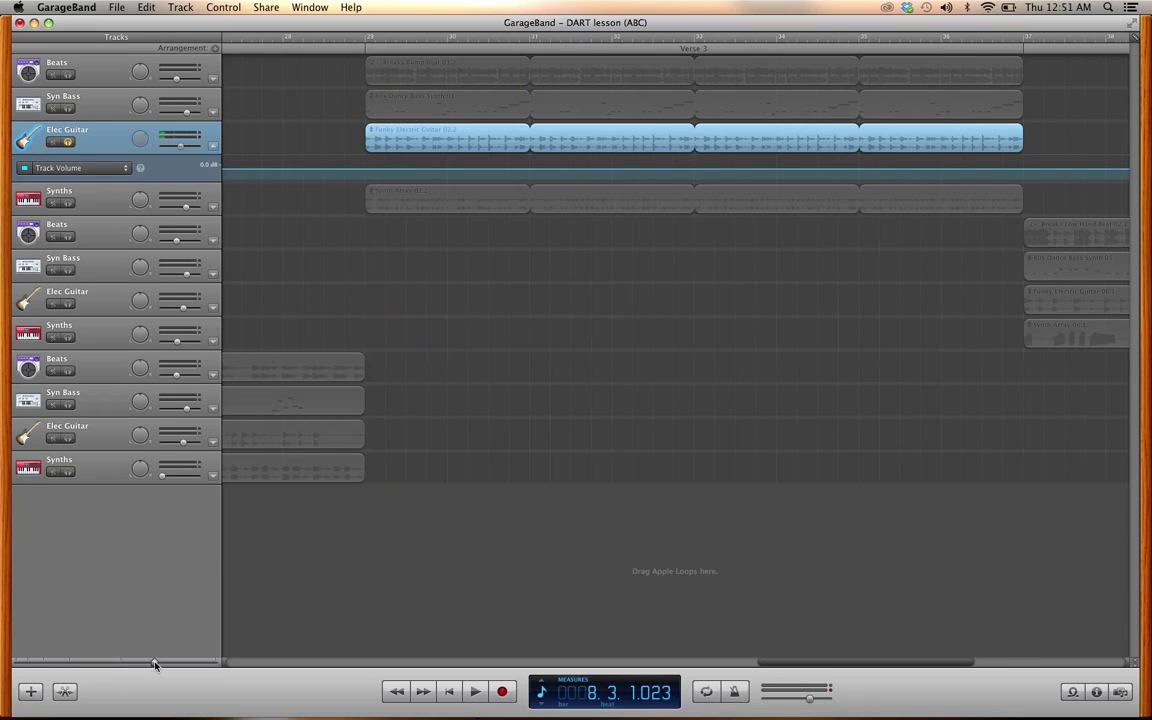
left_click(451, 691)
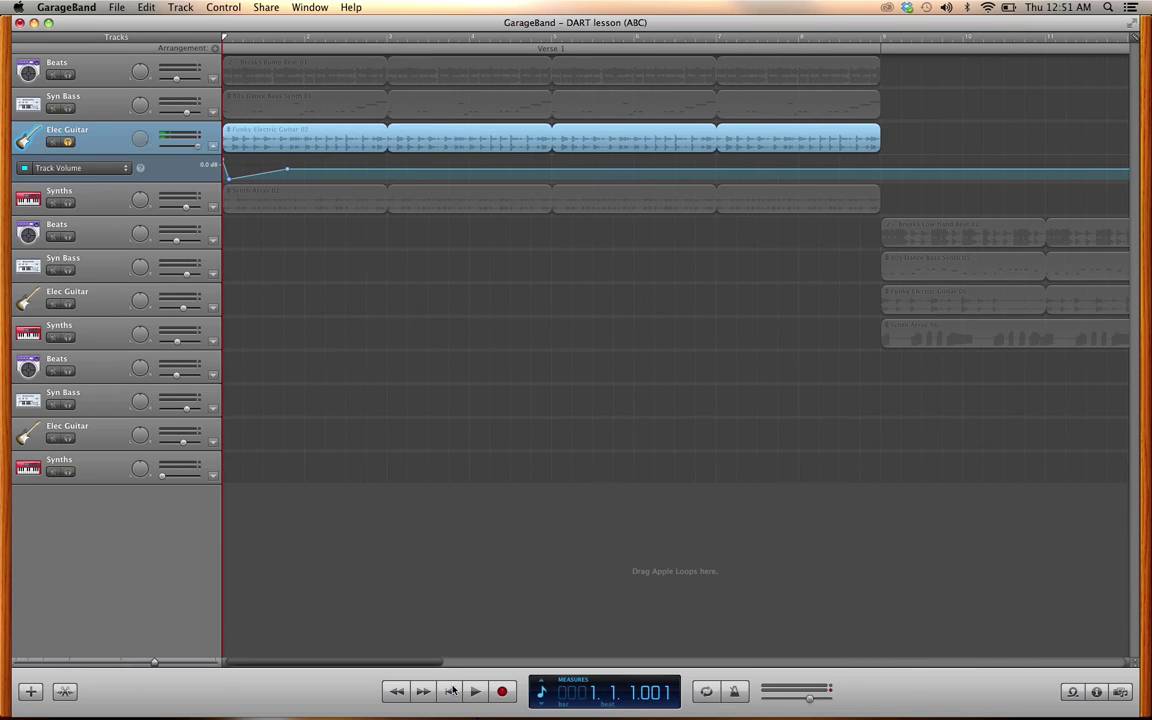
left_click(227, 177)
left_click(123, 663)
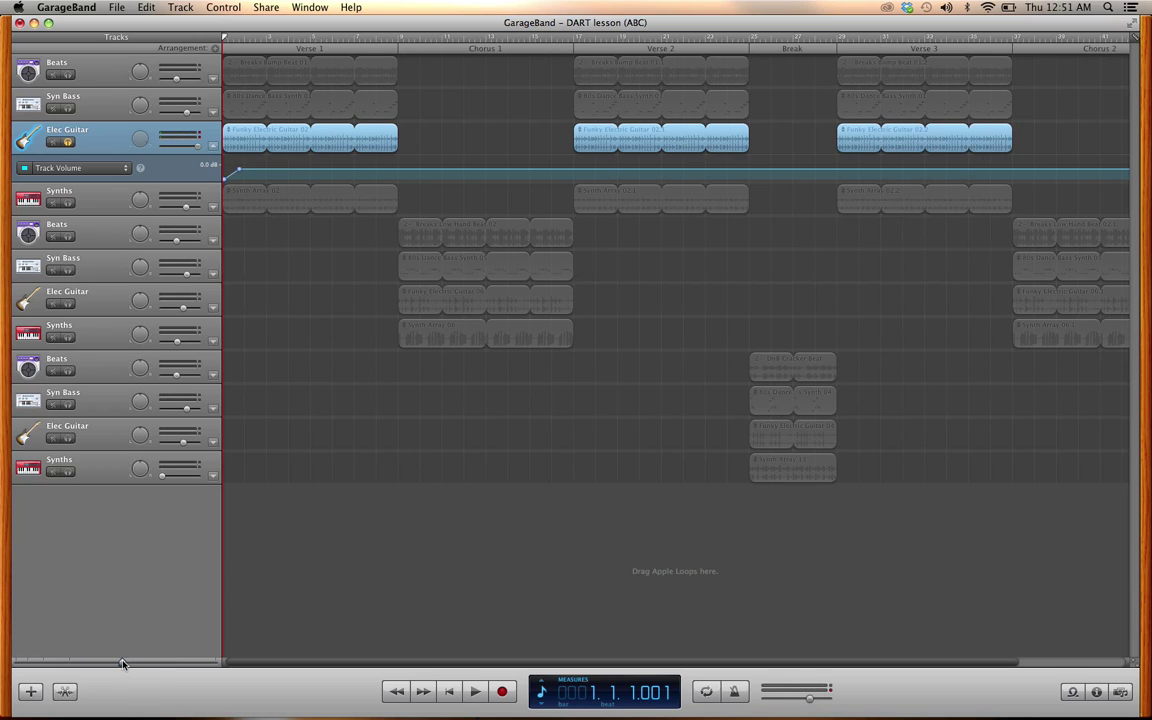
left_click(92, 167)
left_click(95, 186)
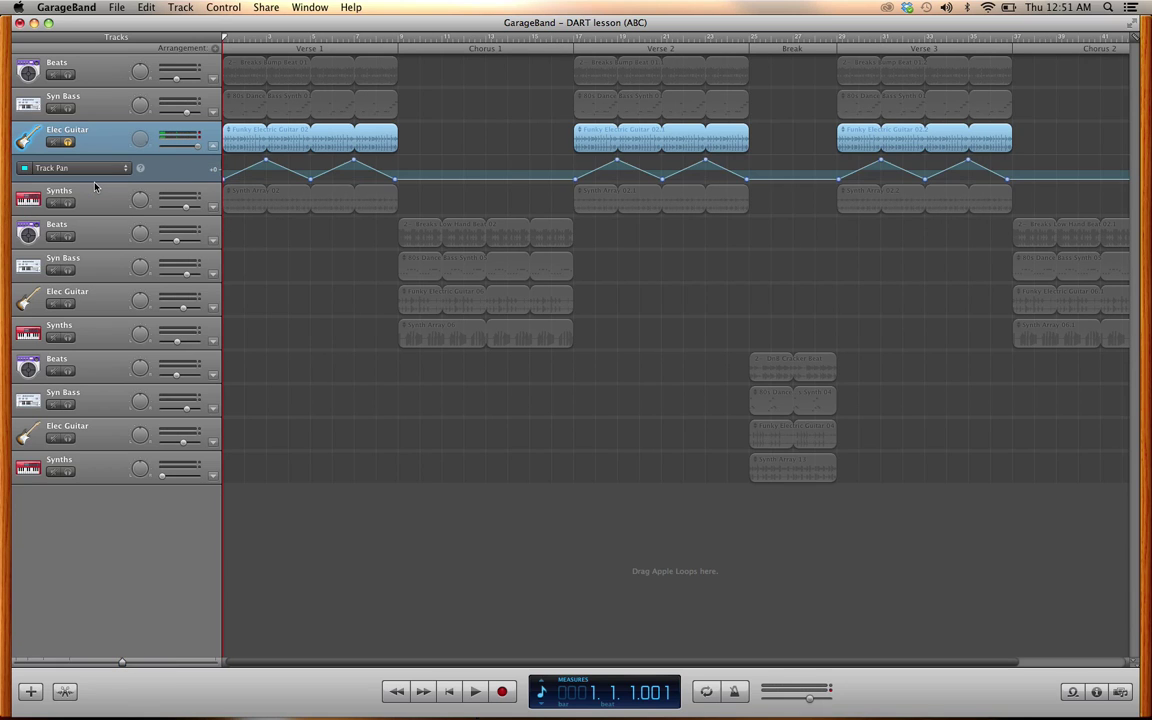
- Show Track Pan automation for the topmost Synths track and draw a zigzag across Verse 1 that mirrors the guitar's panning
left_click(212, 208)
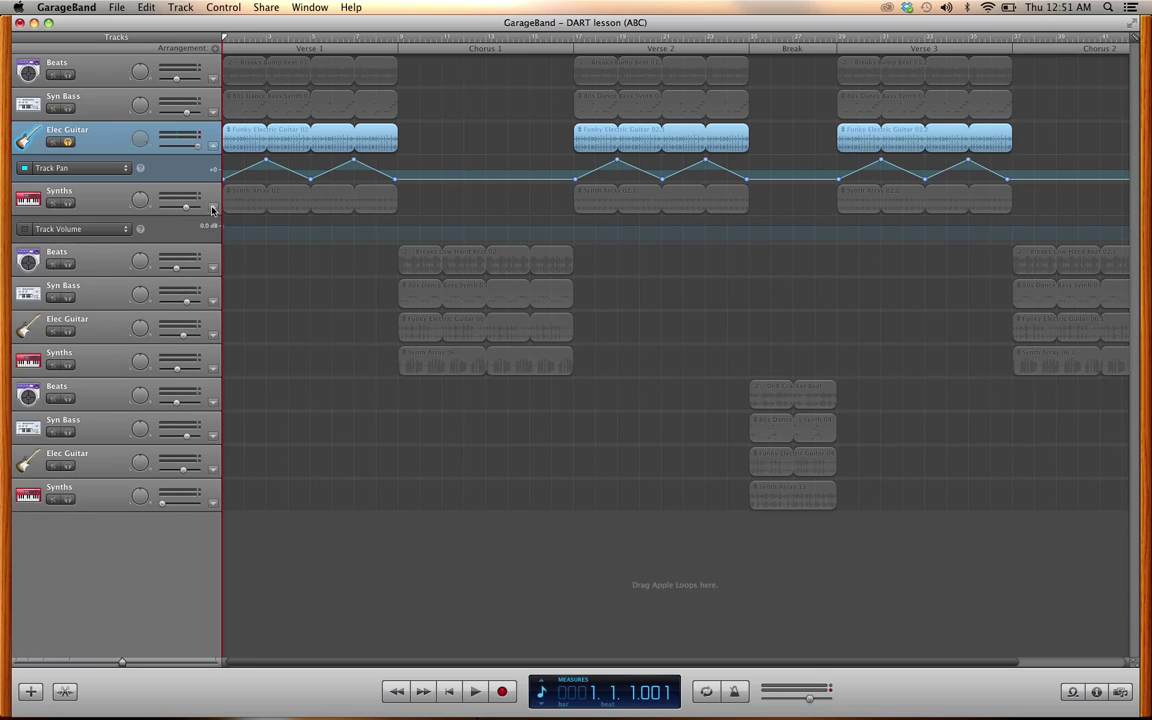
left_click(100, 231)
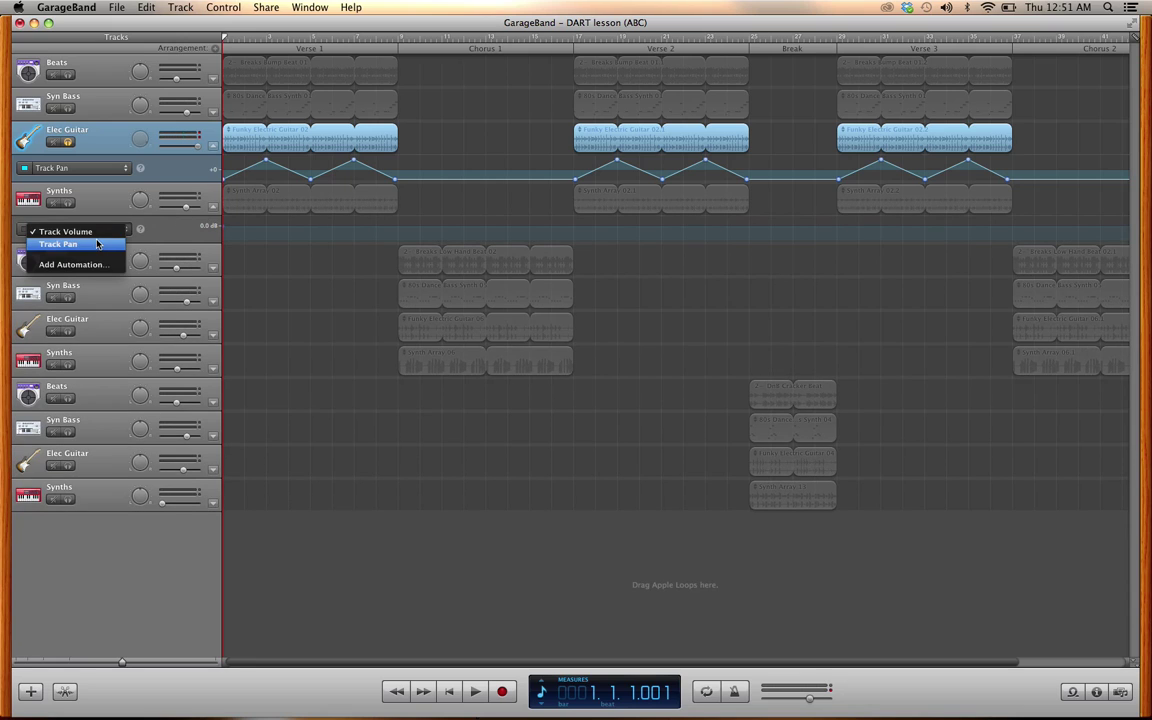
left_click(96, 243)
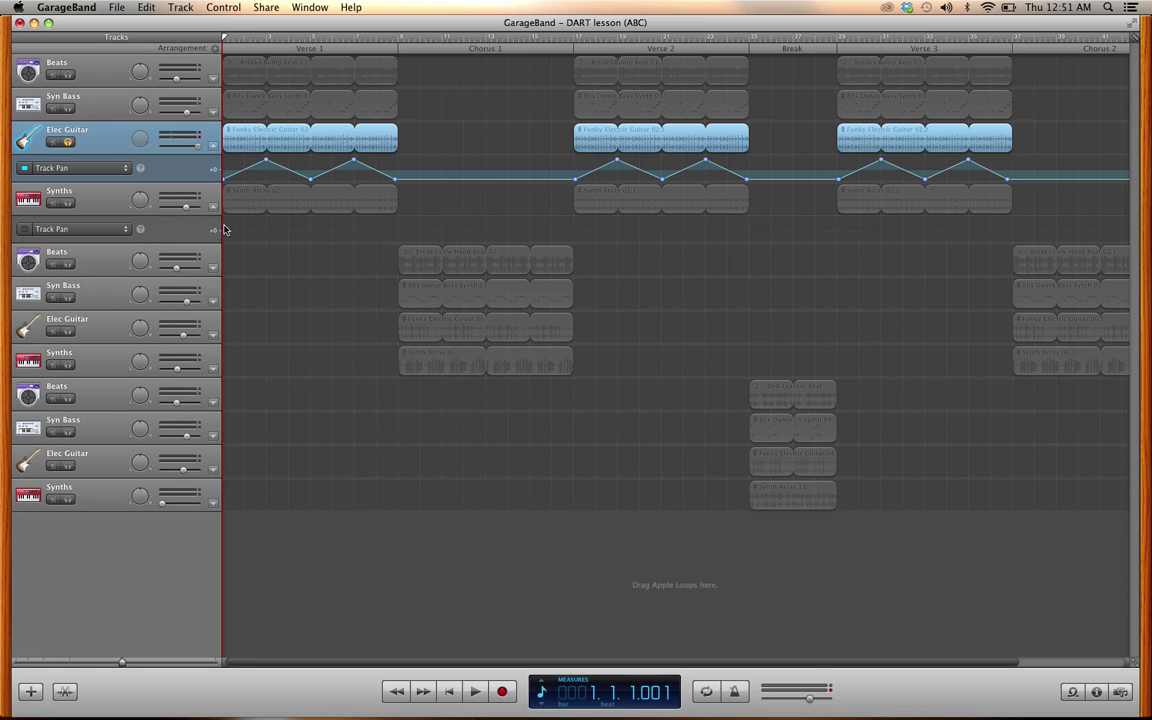
left_click_drag(224, 229, 393, 220)
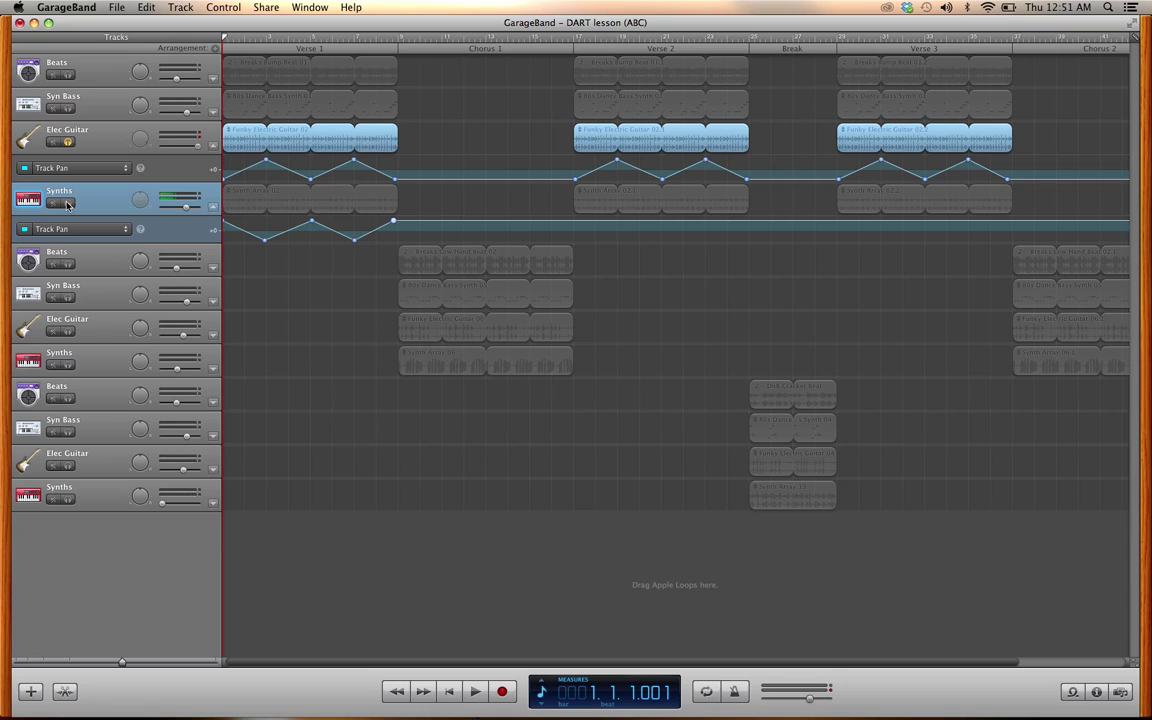
- Solo the topmost Synths track along with the guitar and play Verse 1 to hear their opposite panning
left_click(67, 204)
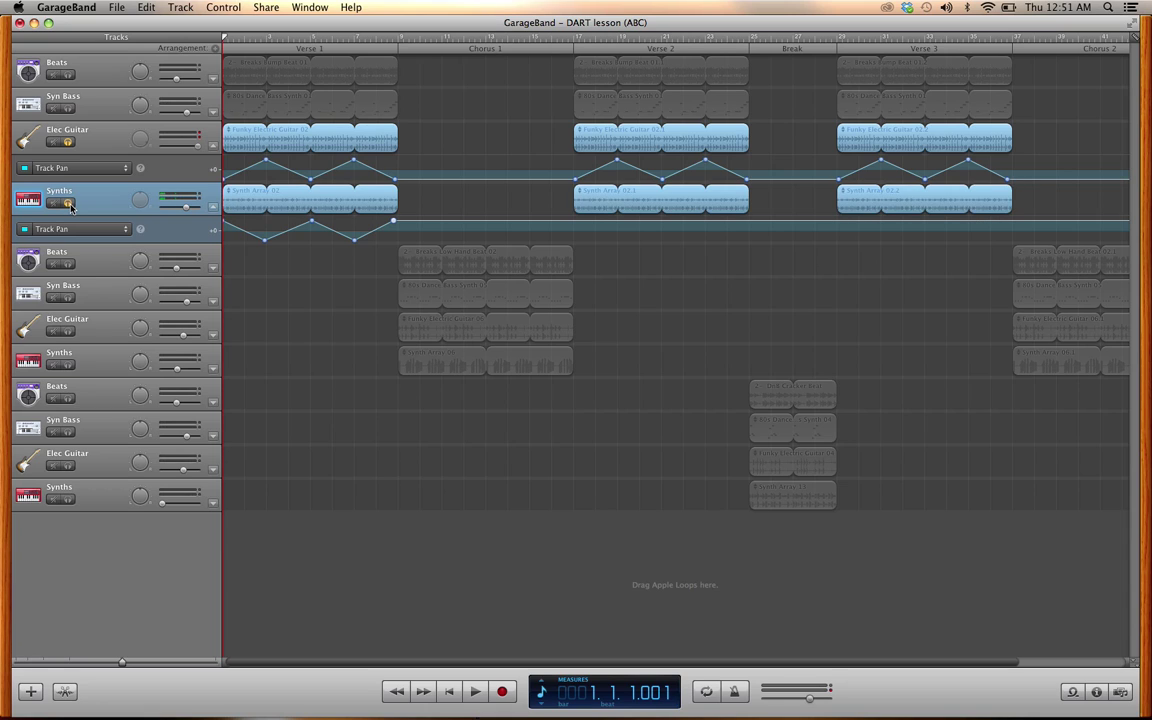
key("space")
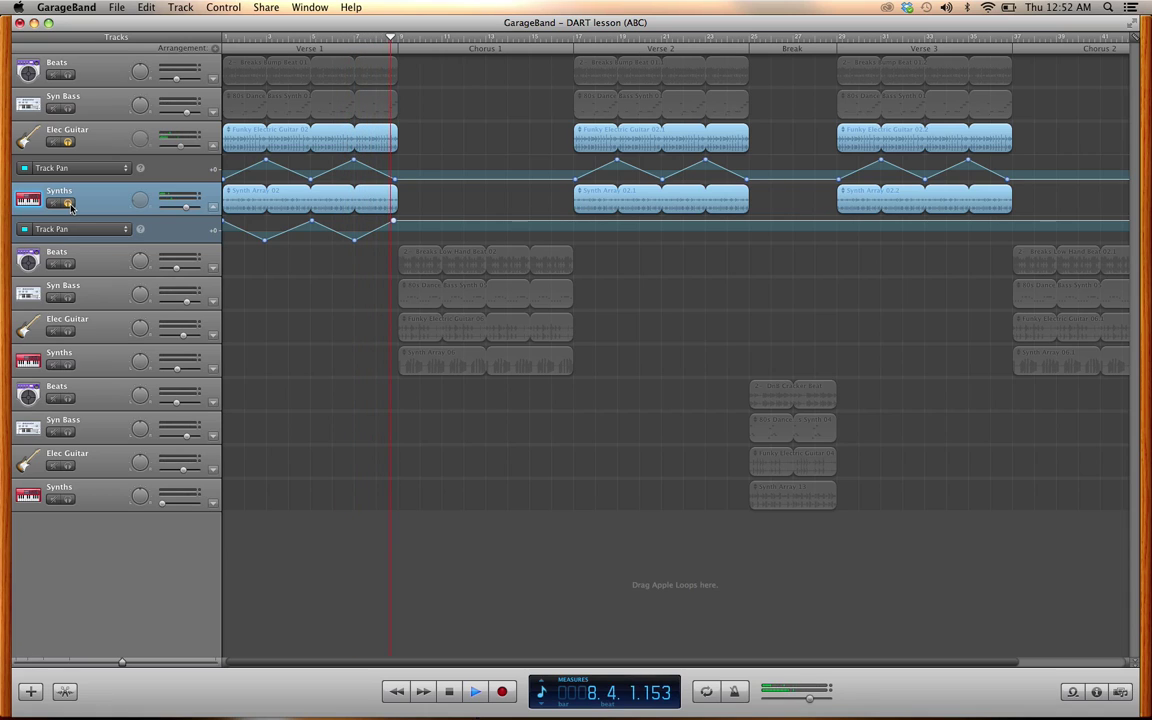
key("space")
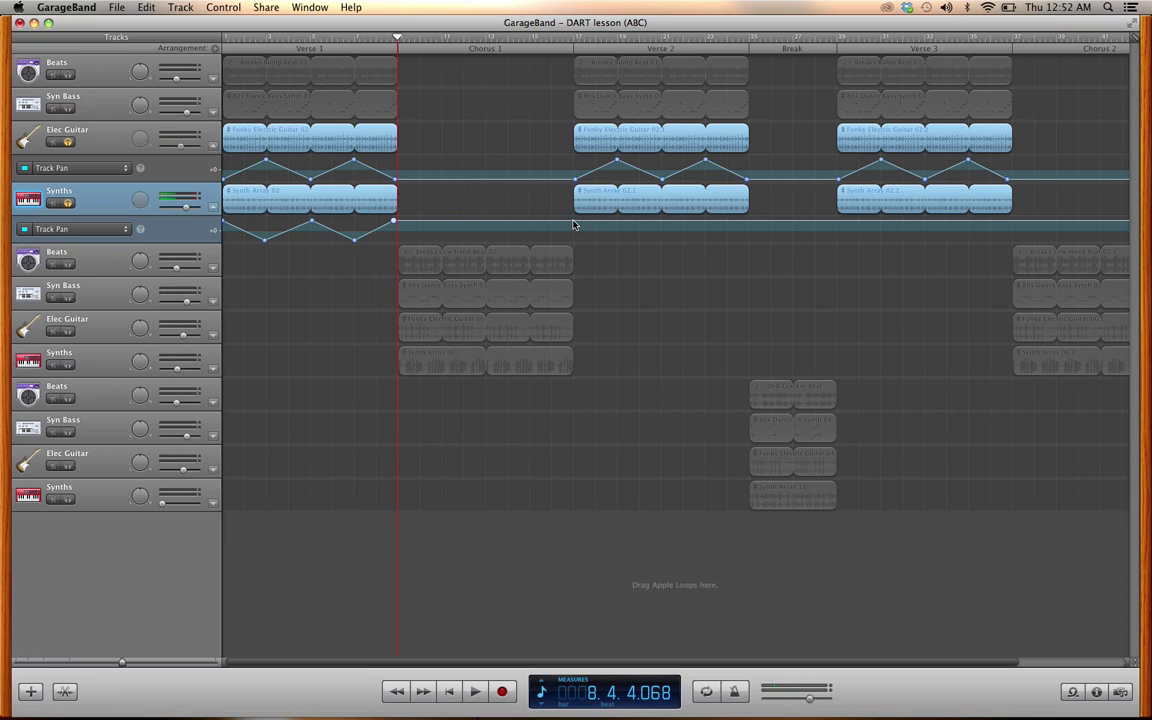
- Draw a Track Pan zigzag on the topmost Synths track across Verse 2 that mirrors the guitar's panning
left_click(573, 224)
left_click_drag(618, 225, 618, 252)
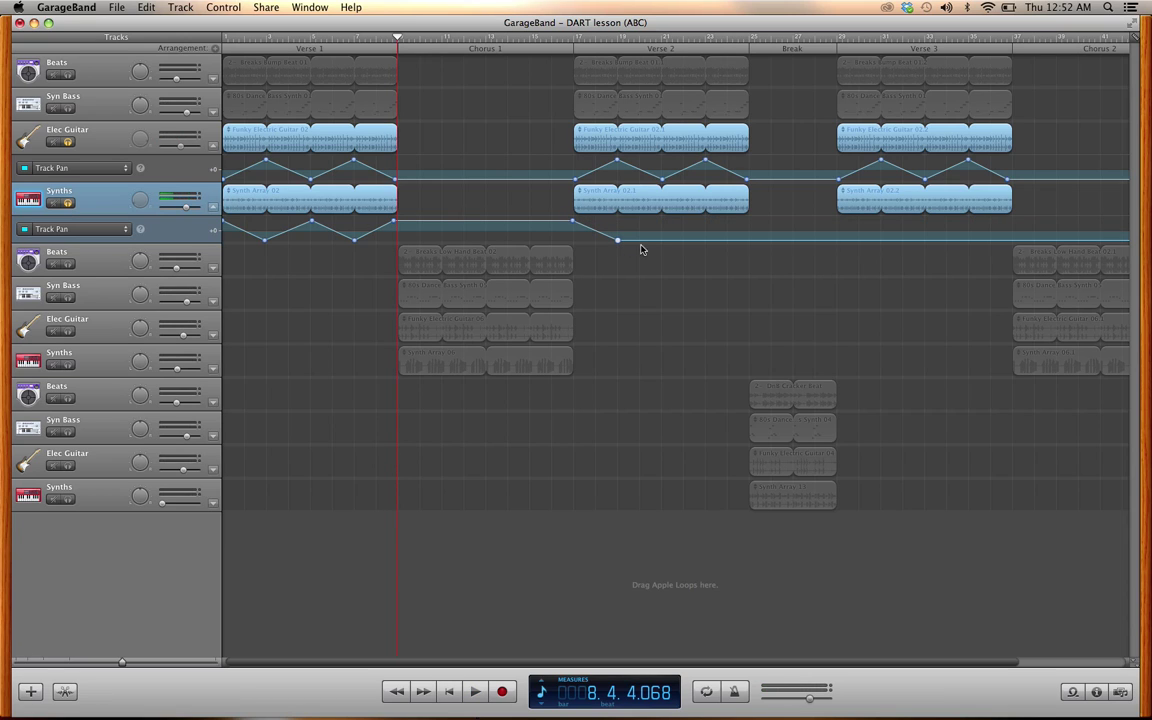
left_click_drag(660, 240, 660, 218)
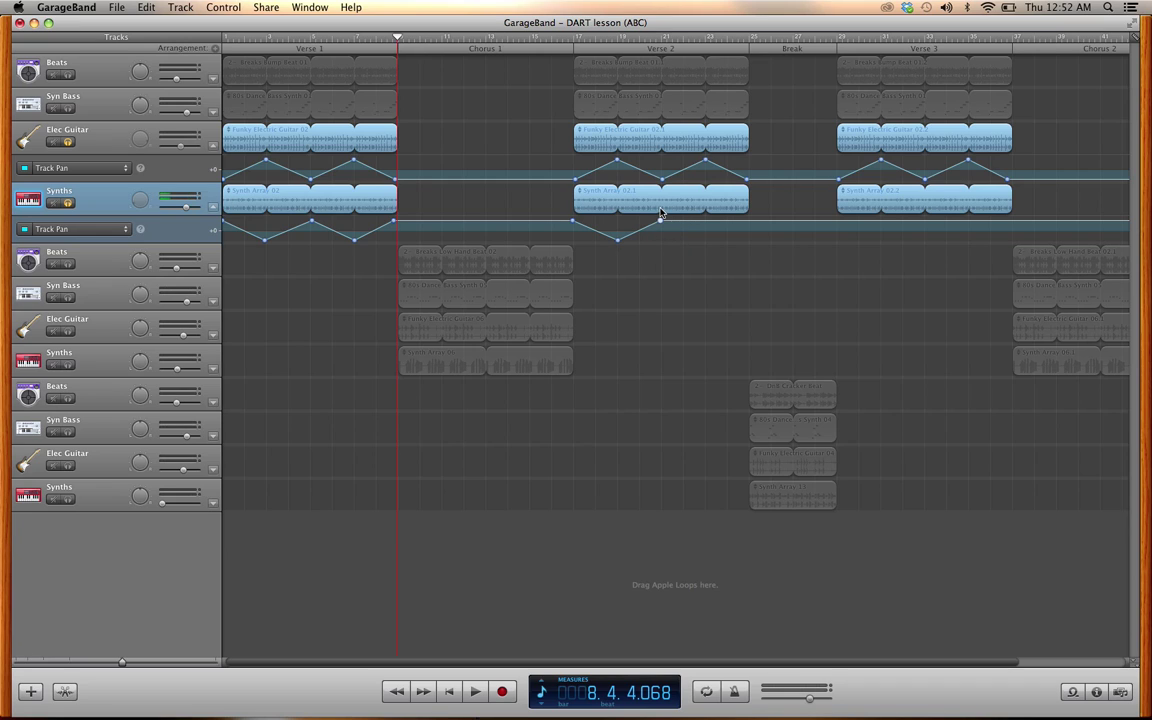
left_click(707, 222)
left_click_drag(744, 222, 745, 257)
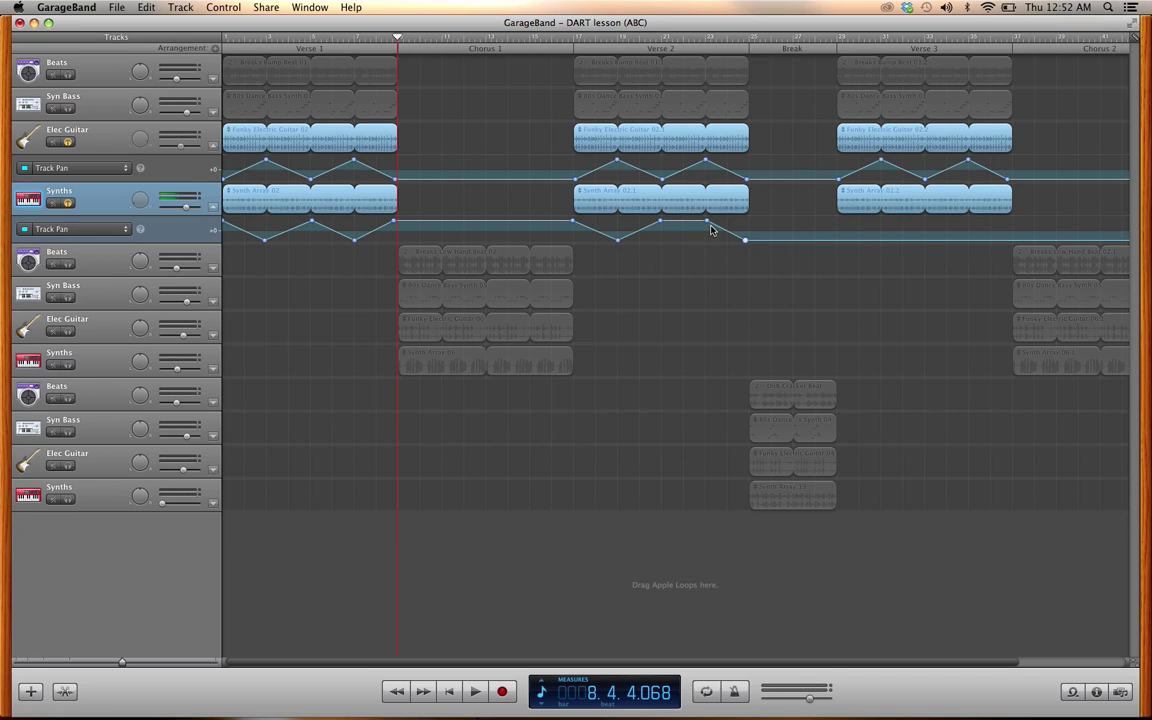
left_click_drag(707, 220, 745, 220)
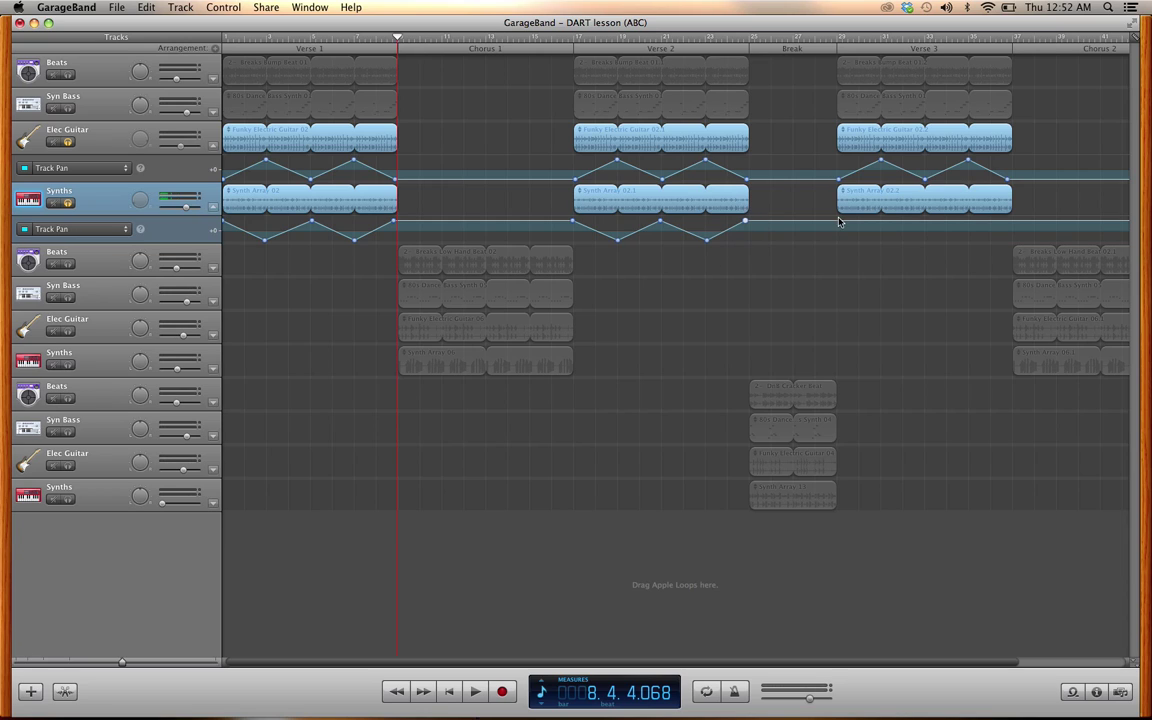
- Continue the mirrored Track Pan zigzag on the topmost Synths track across Verse 3, keeping the lane on Track Pan
left_click(840, 224)
left_click_drag(882, 225, 1009, 220)
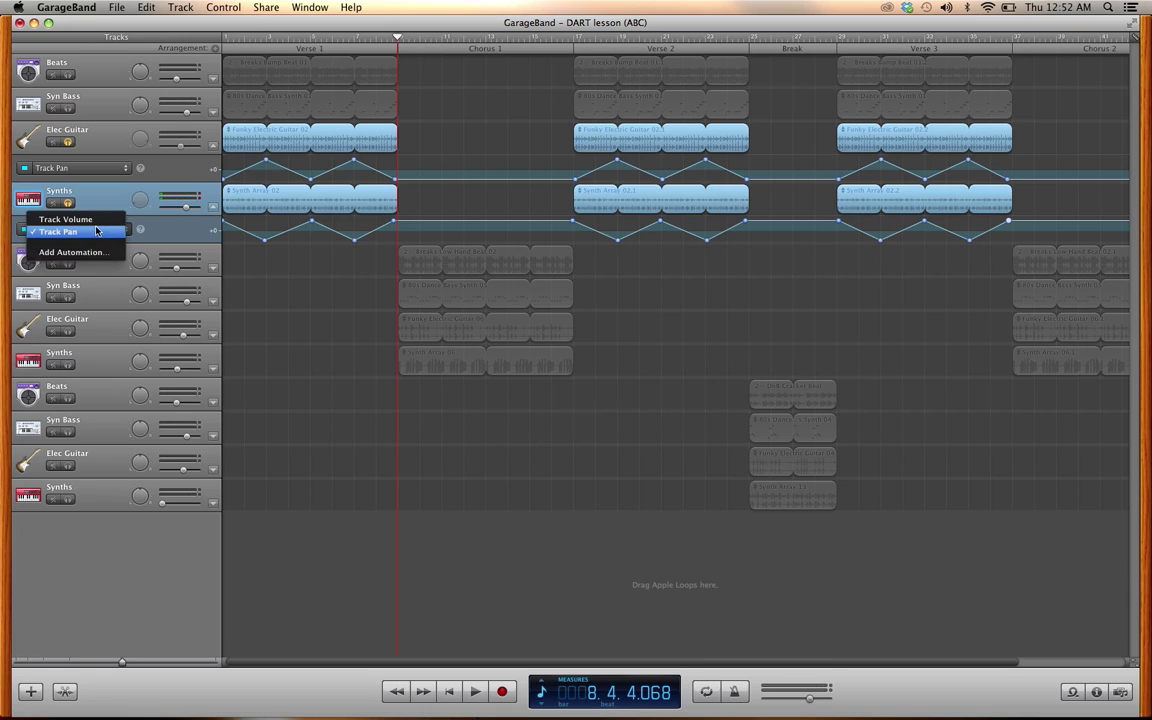
left_click(96, 231)
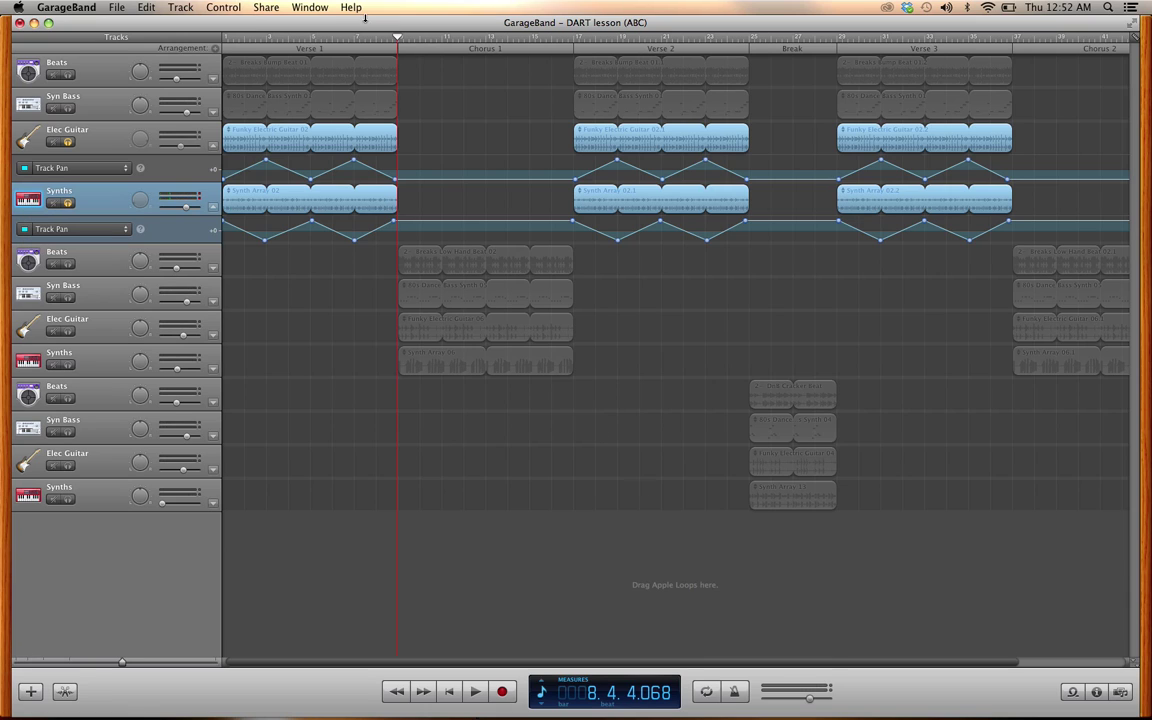
- Show the master track and turn on its Master Volume automation
left_click(224, 7)
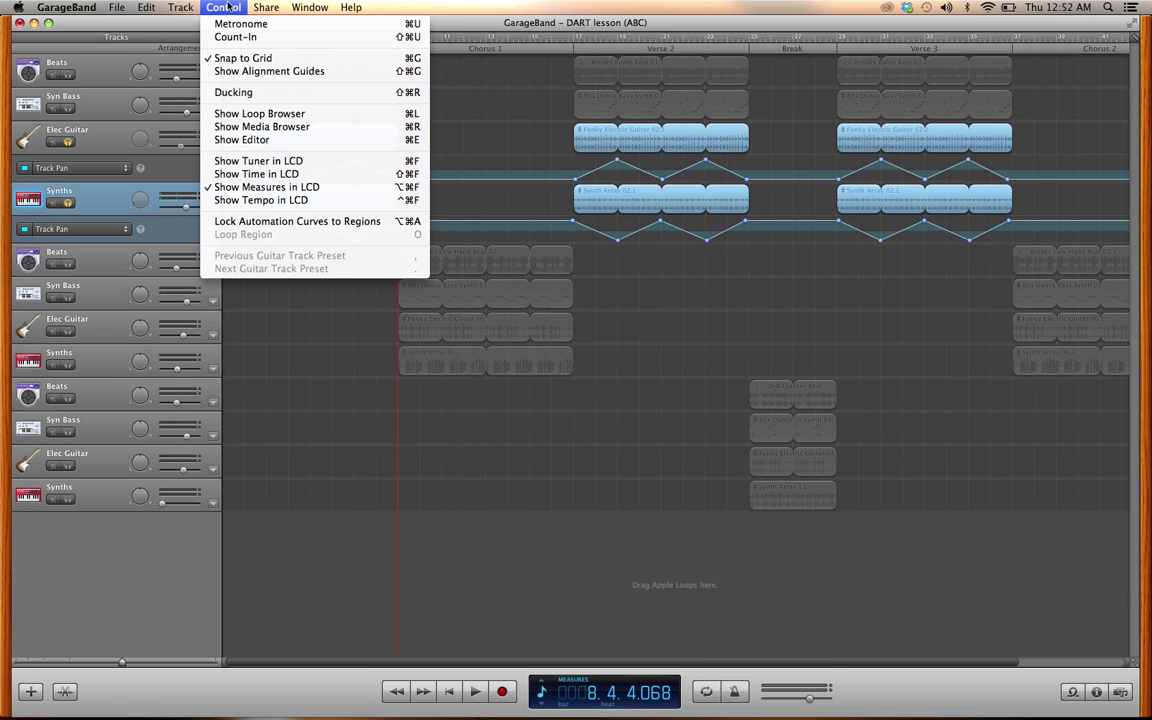
mouse_move(180, 7)
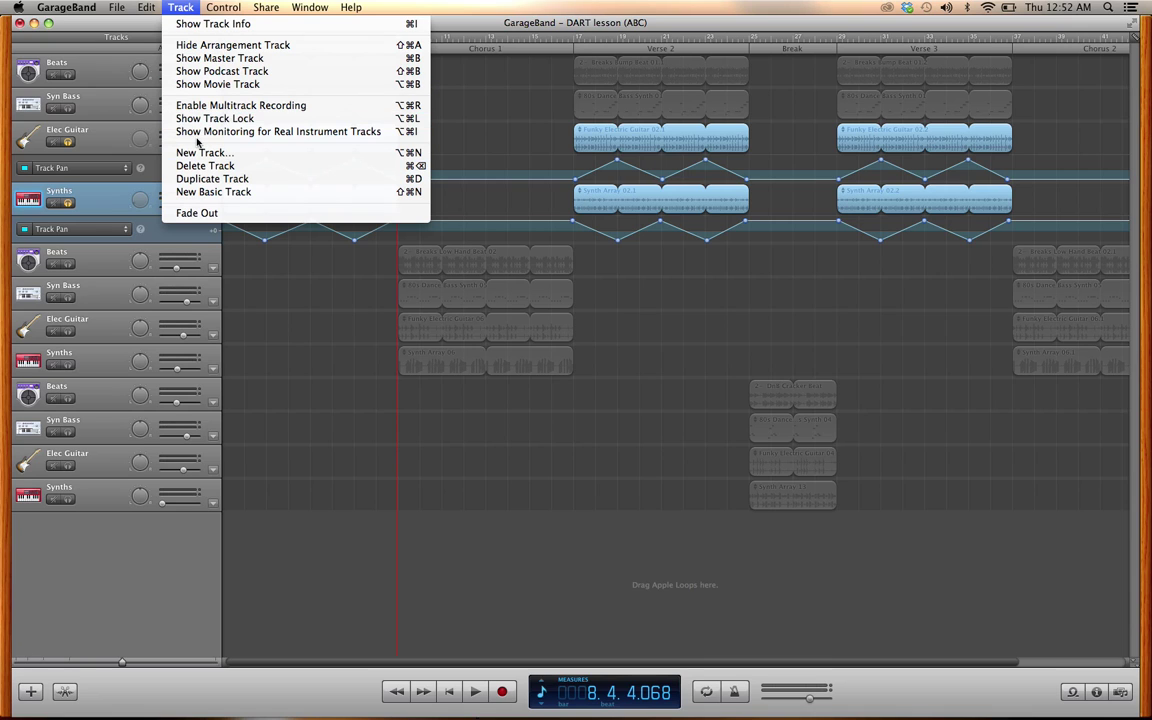
left_click(205, 58)
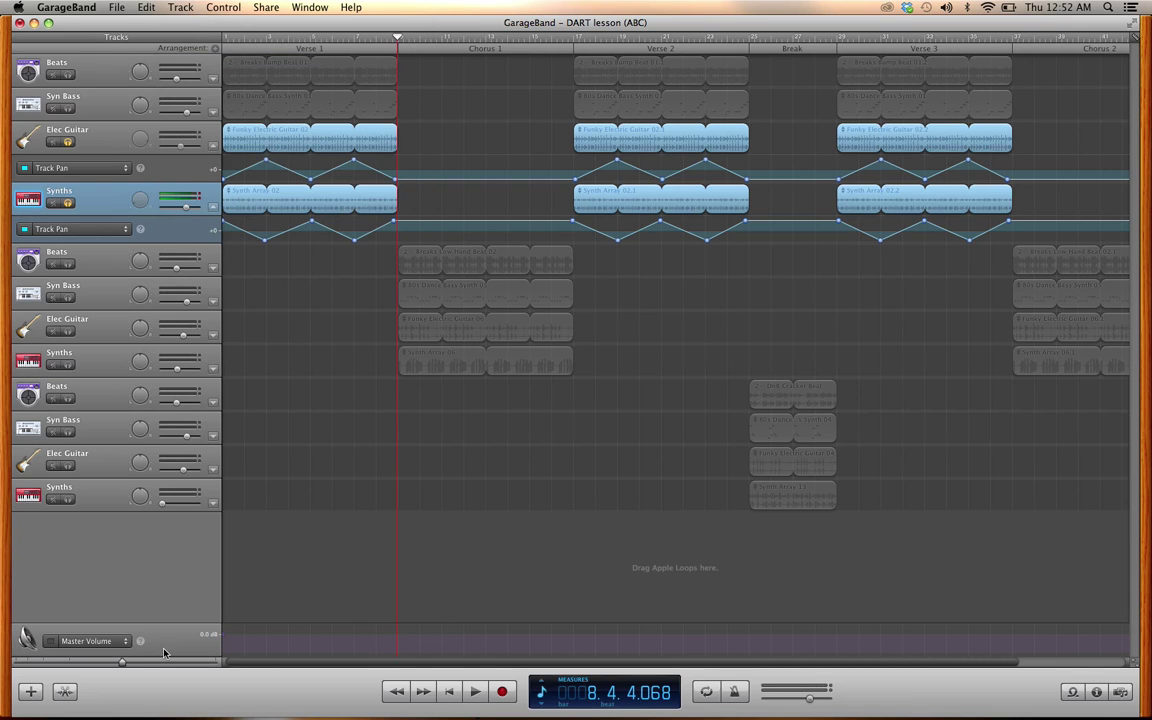
left_click(98, 642)
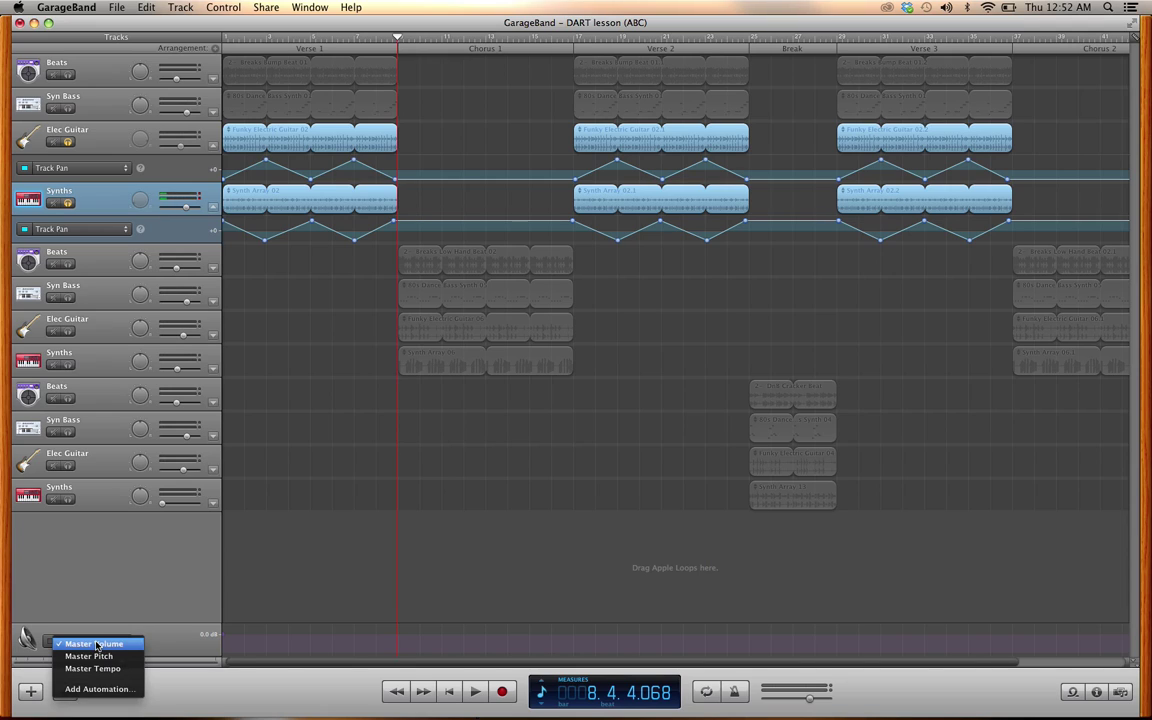
left_click(86, 614)
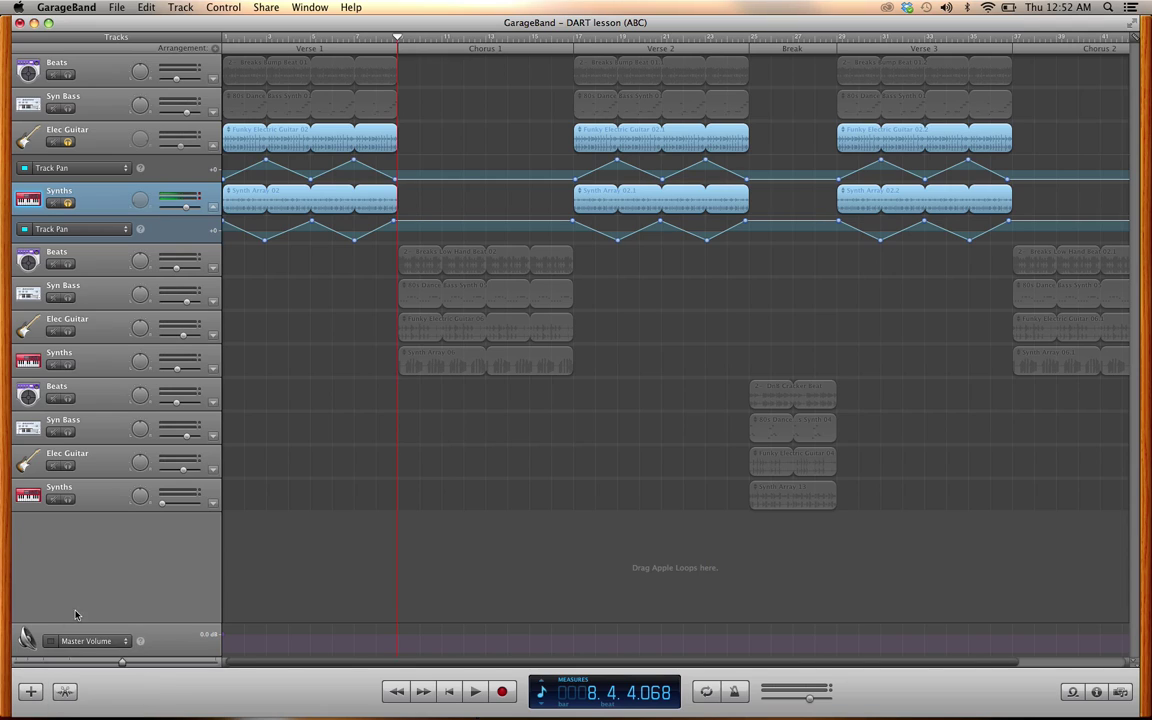
left_click(55, 643)
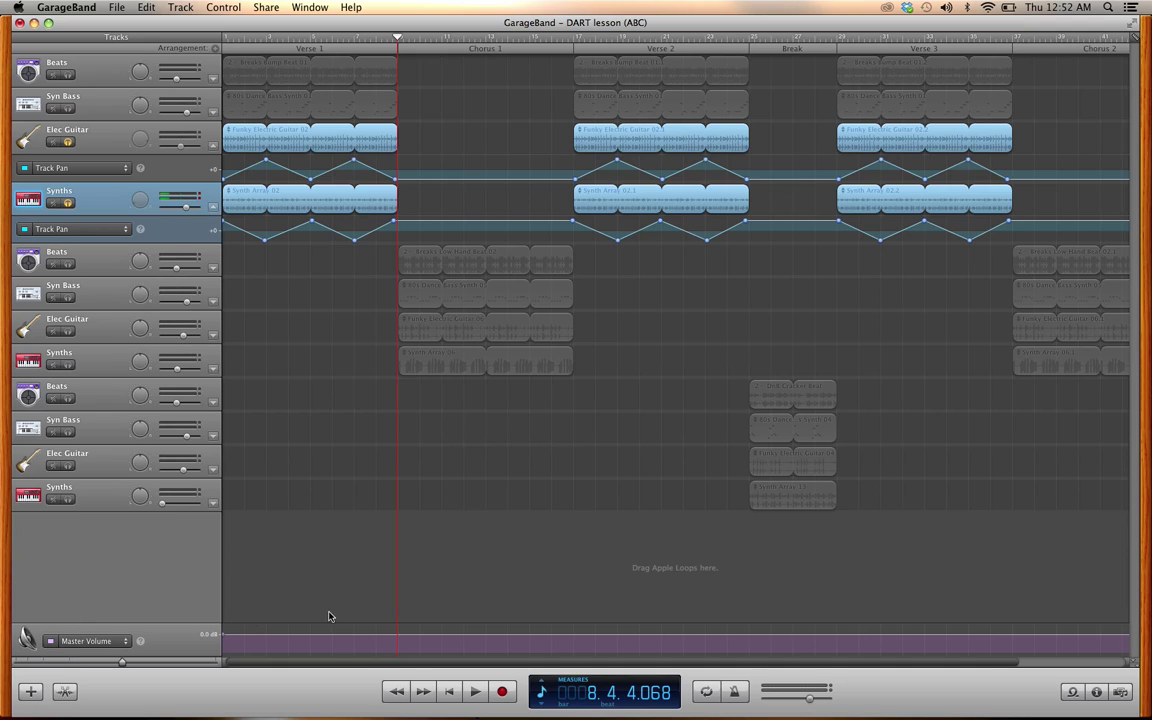
- Add a Master Volume fade-out over the end of Chorus 2, dropping from bar 43 to the lowest level at bar 45
left_click(985, 640)
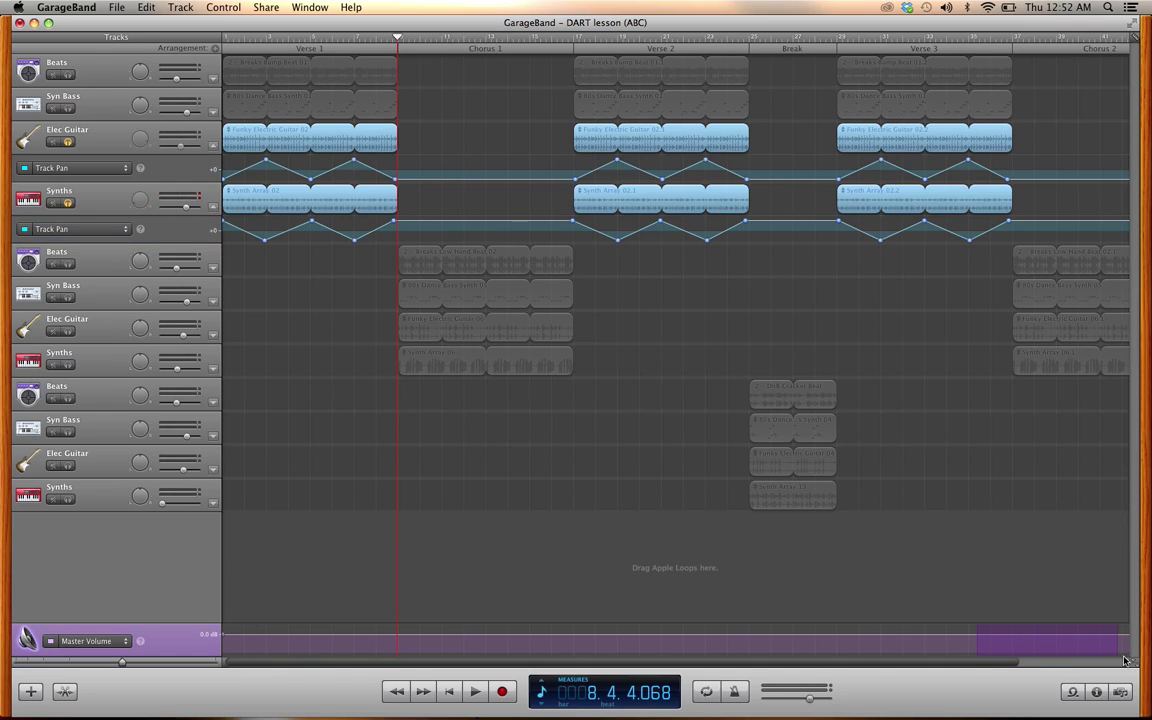
scroll(1000, 655, "right", 2)
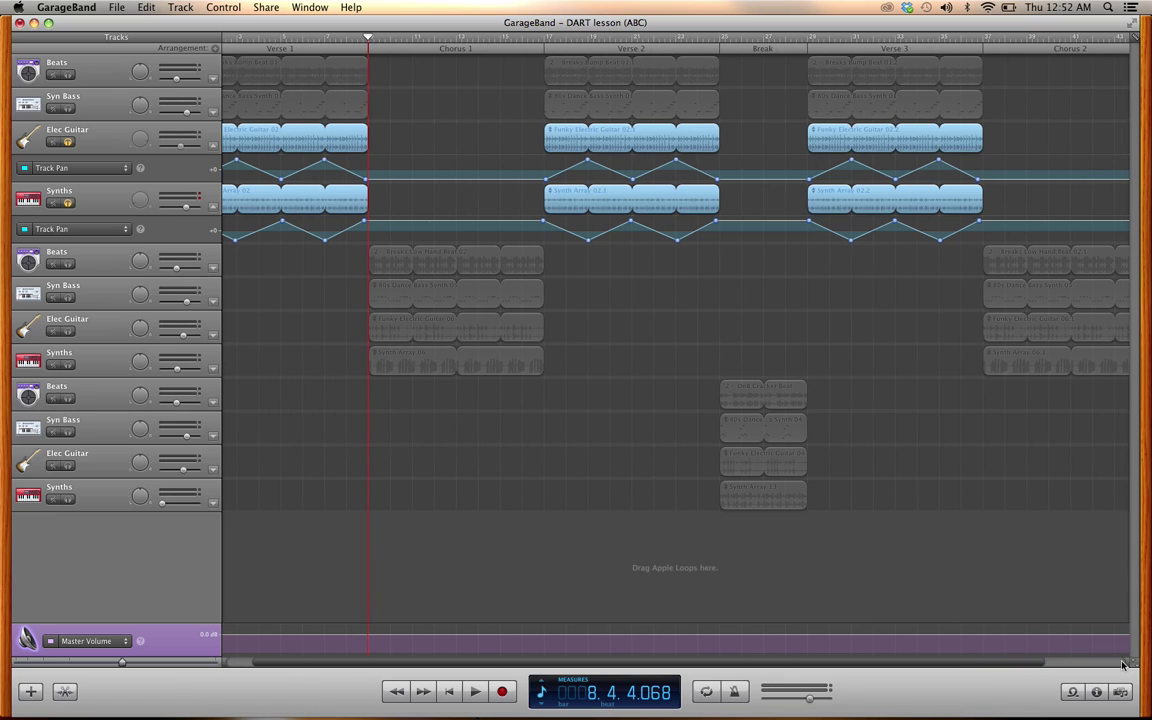
left_click_drag(1023, 665, 1108, 665)
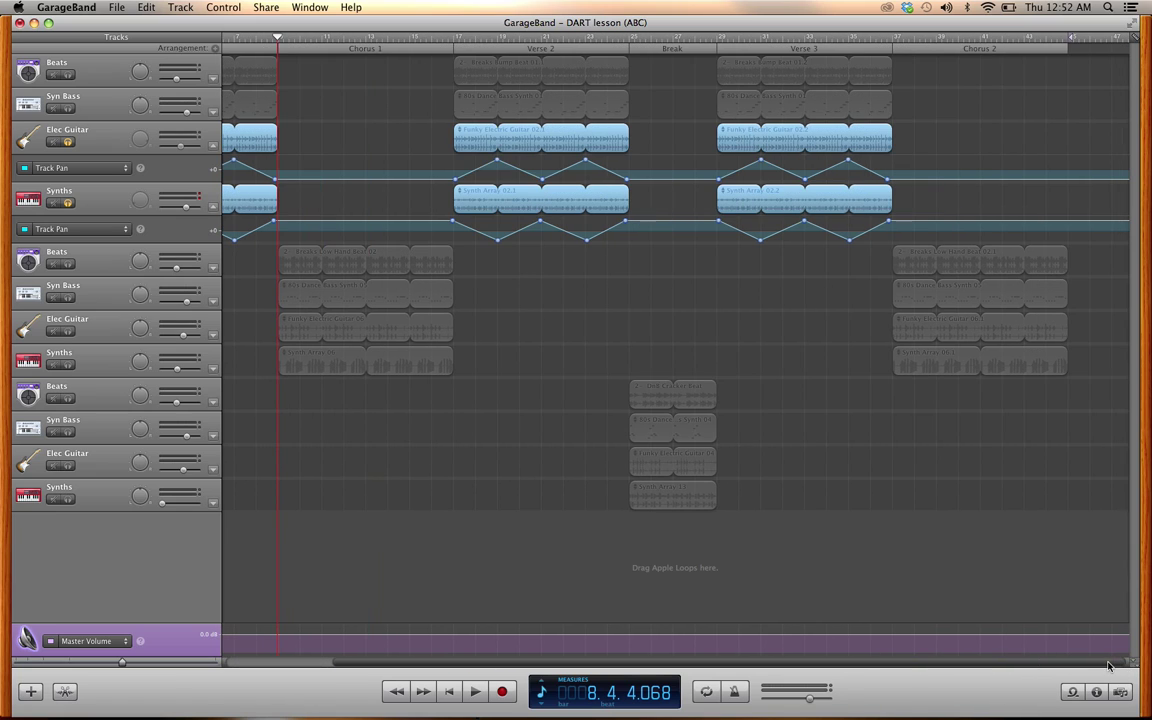
left_click(1024, 637)
left_click_drag(1069, 639, 1067, 652)
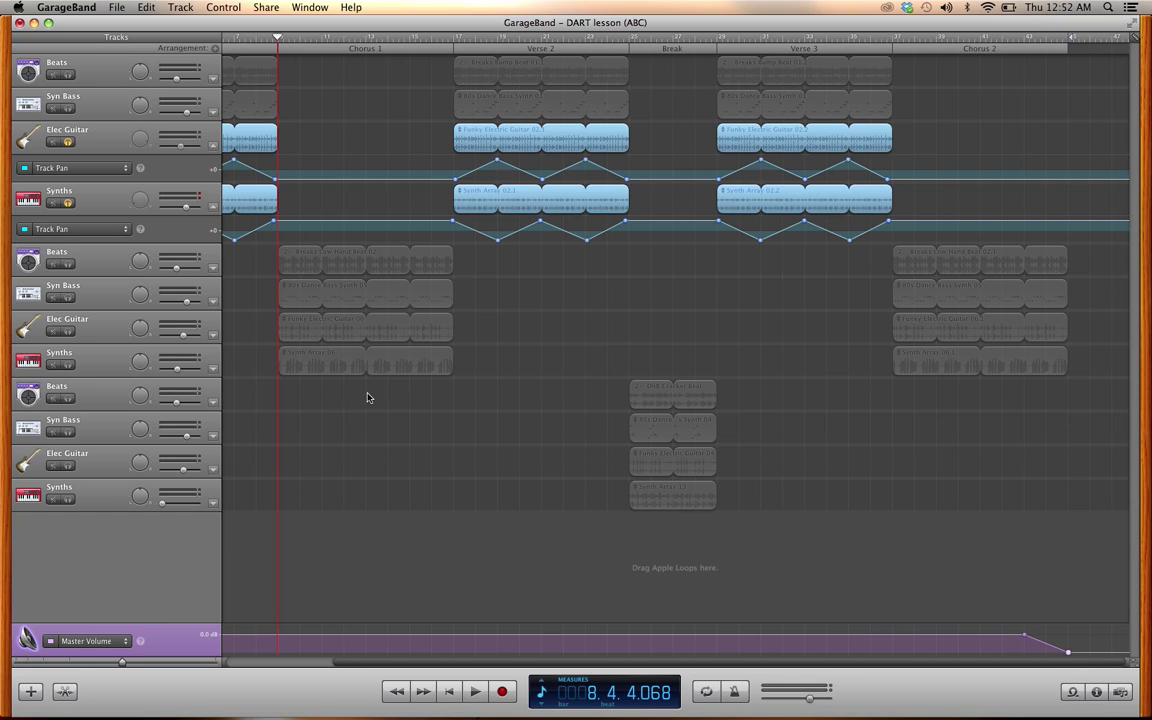
- Unsolo the Synths and guitar tracks and play the end of Chorus 2 to hear the master fade-out
key("s")
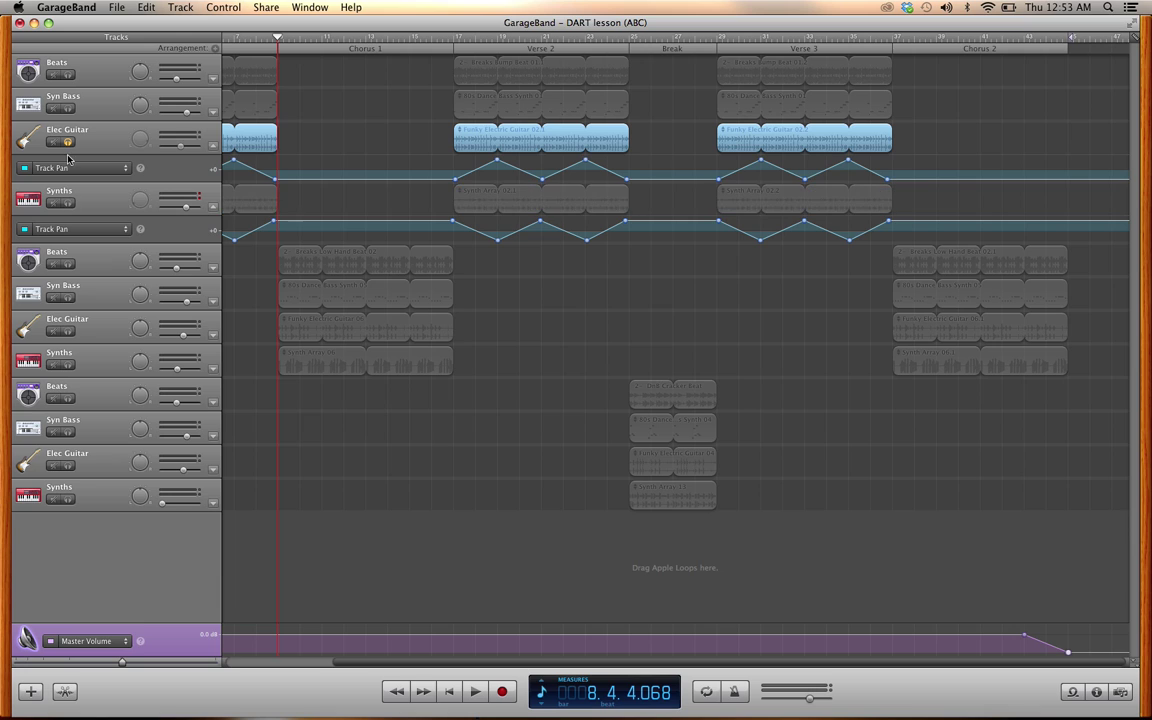
left_click(67, 141)
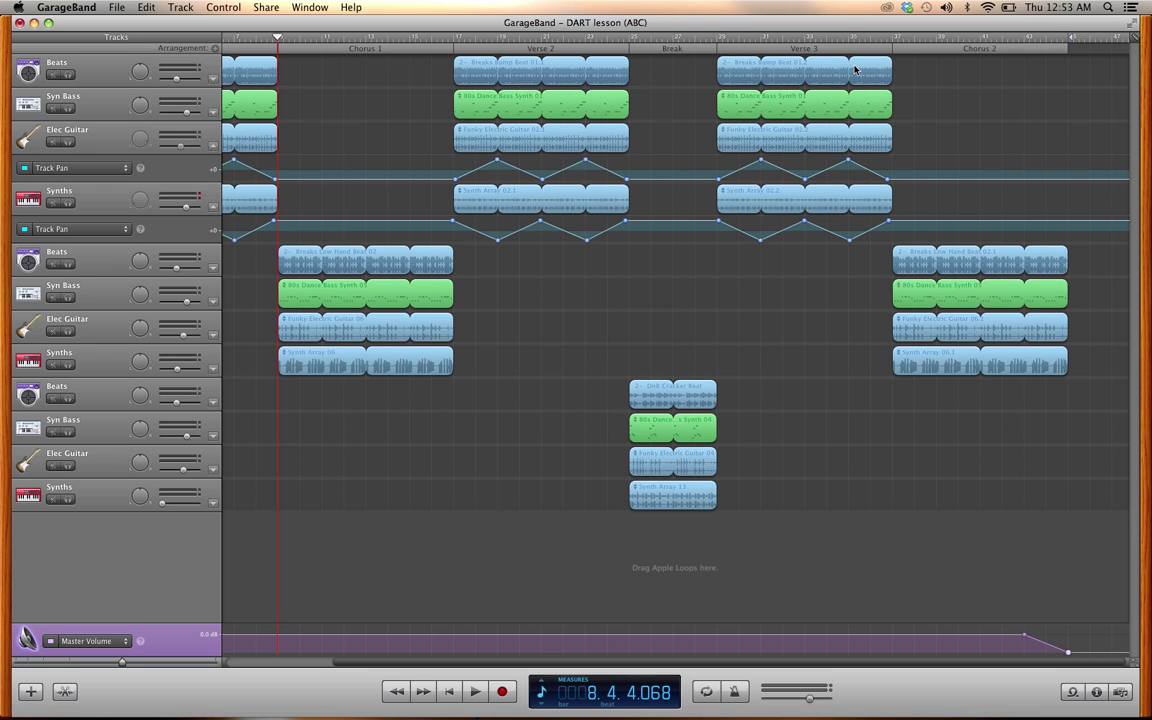
left_click(998, 43)
key("space")
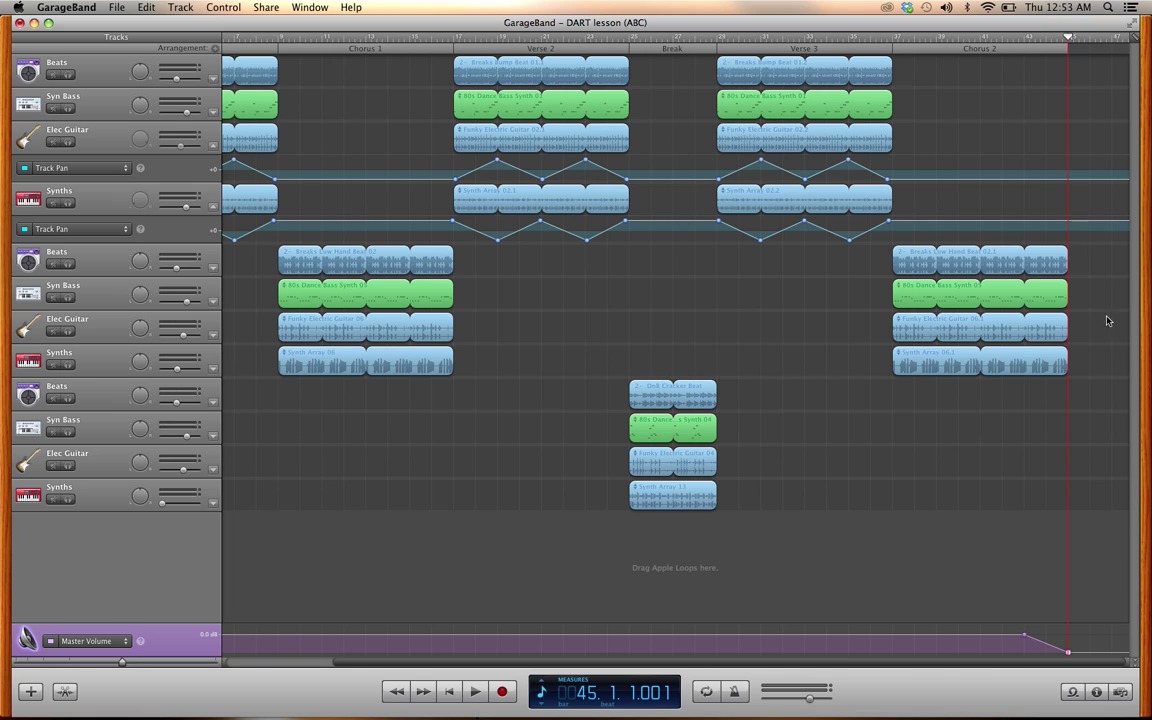
mouse_move(966, 714)
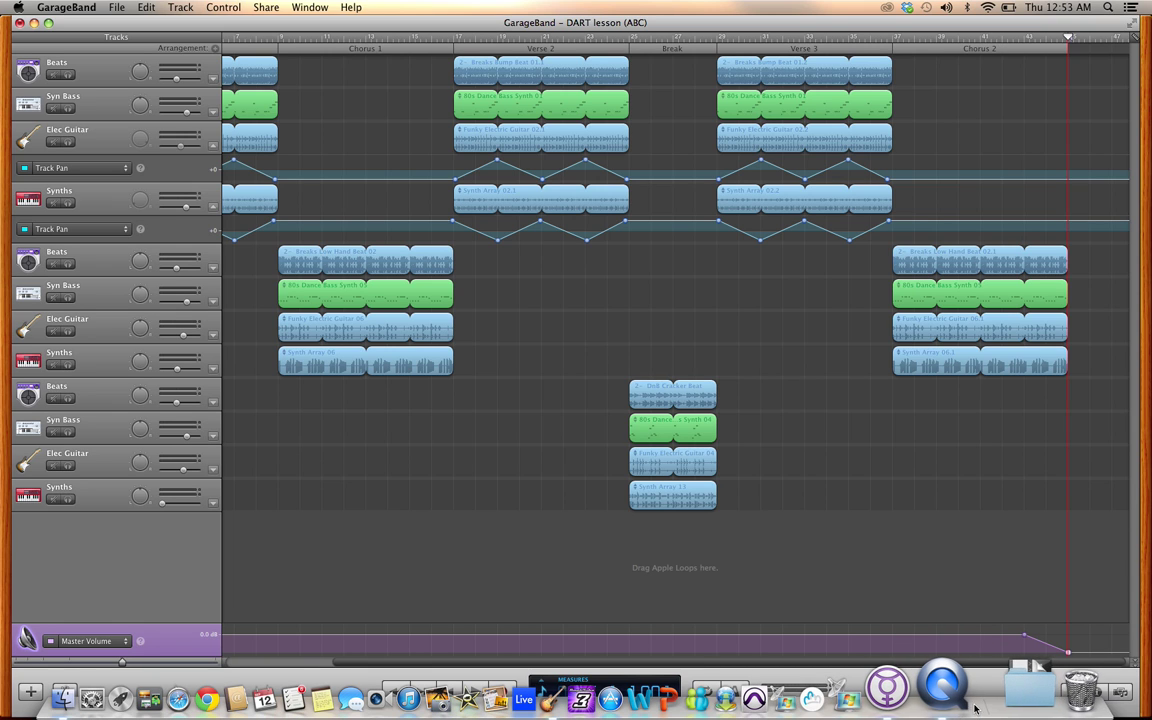